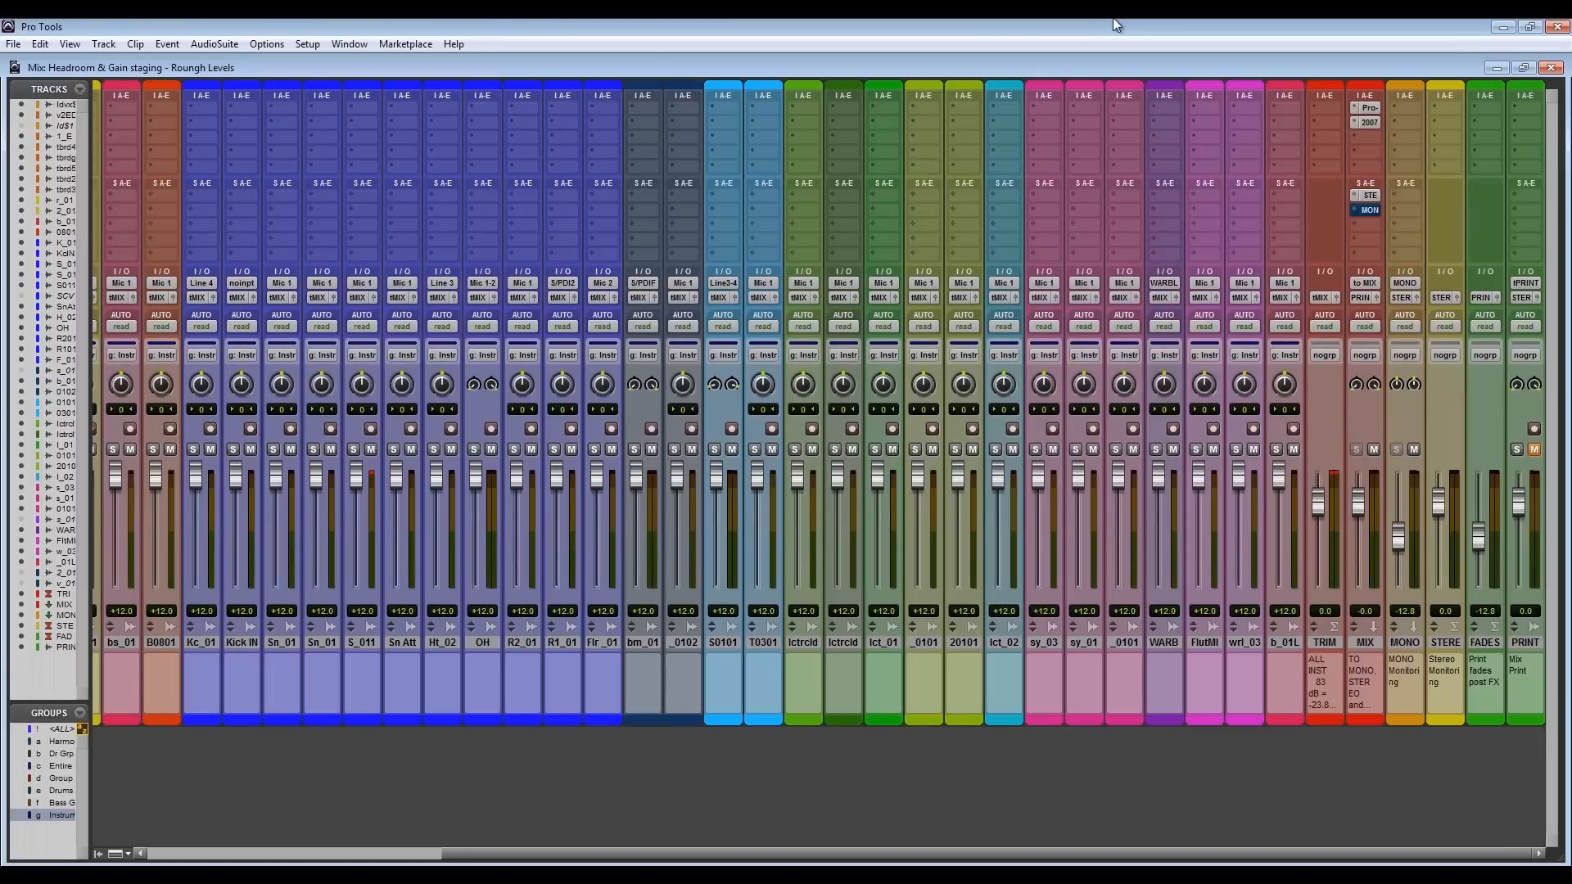
# Pull all grouped instrument faders fully down and raise the Pro-L limiter's gain on the MIX track to +30 dB.
pyautogui.moveTo(877, 475); pyautogui.dragTo(925, 729)
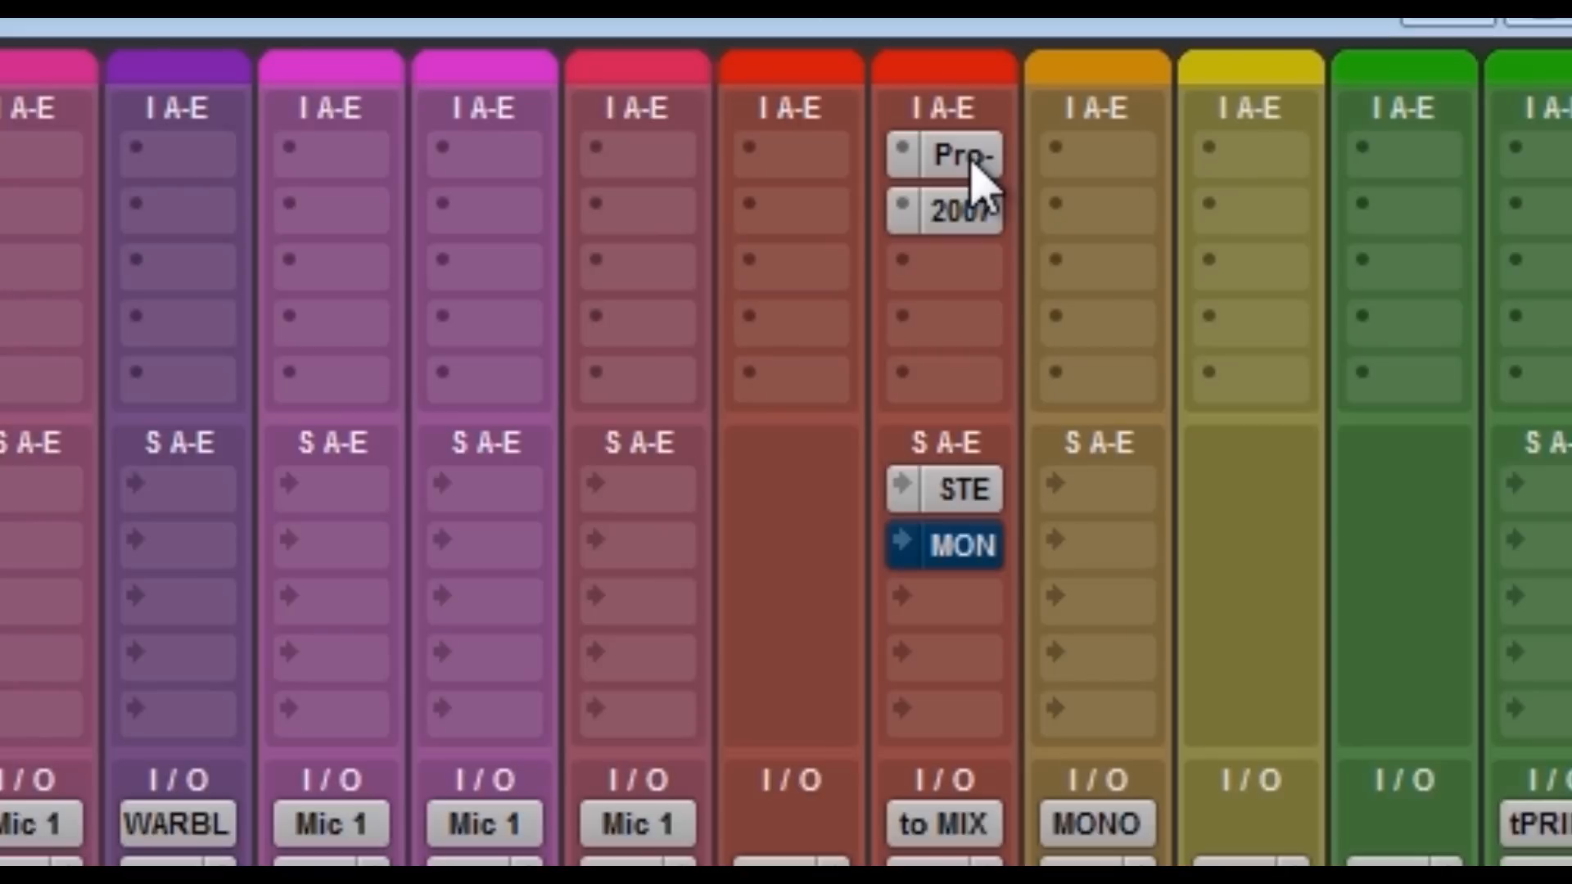
pyautogui.click(1370, 108)
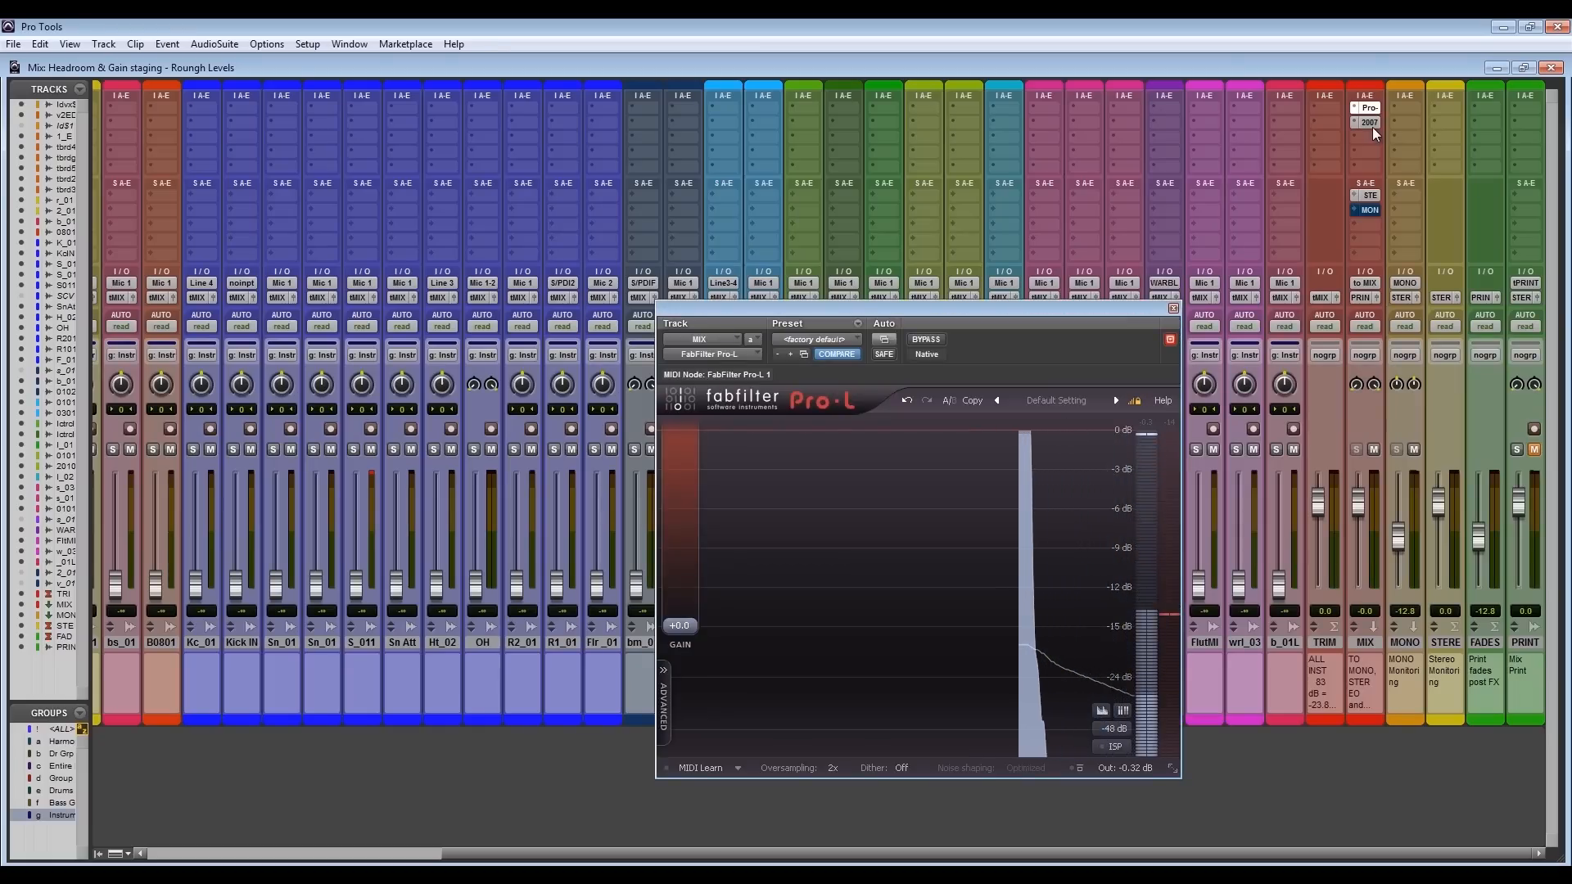
pyautogui.click(1369, 122)
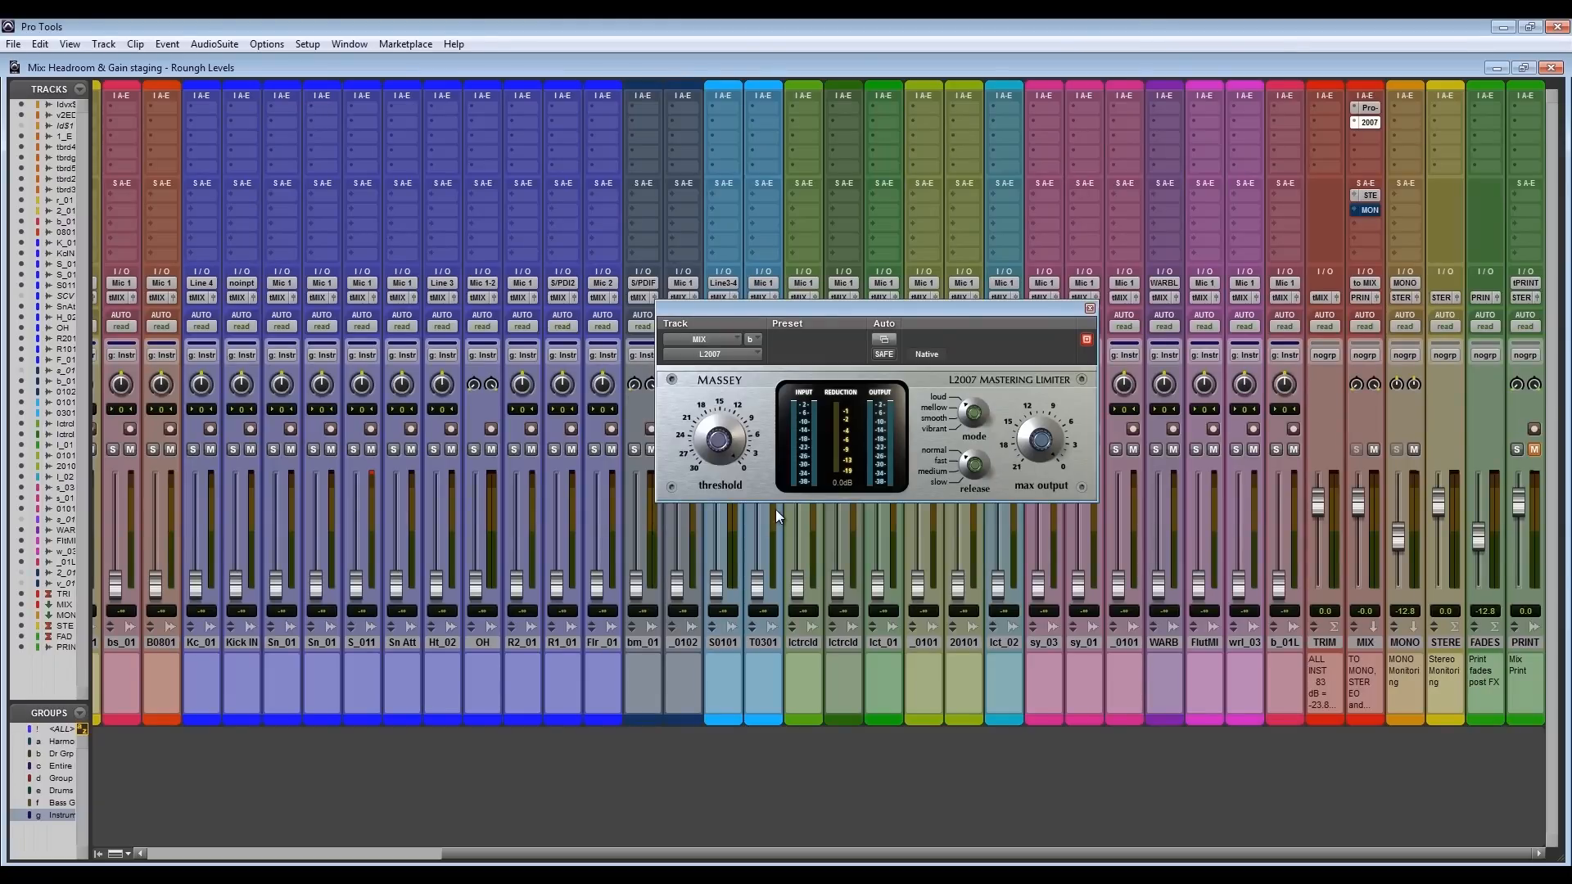
pyautogui.click(1369, 108)
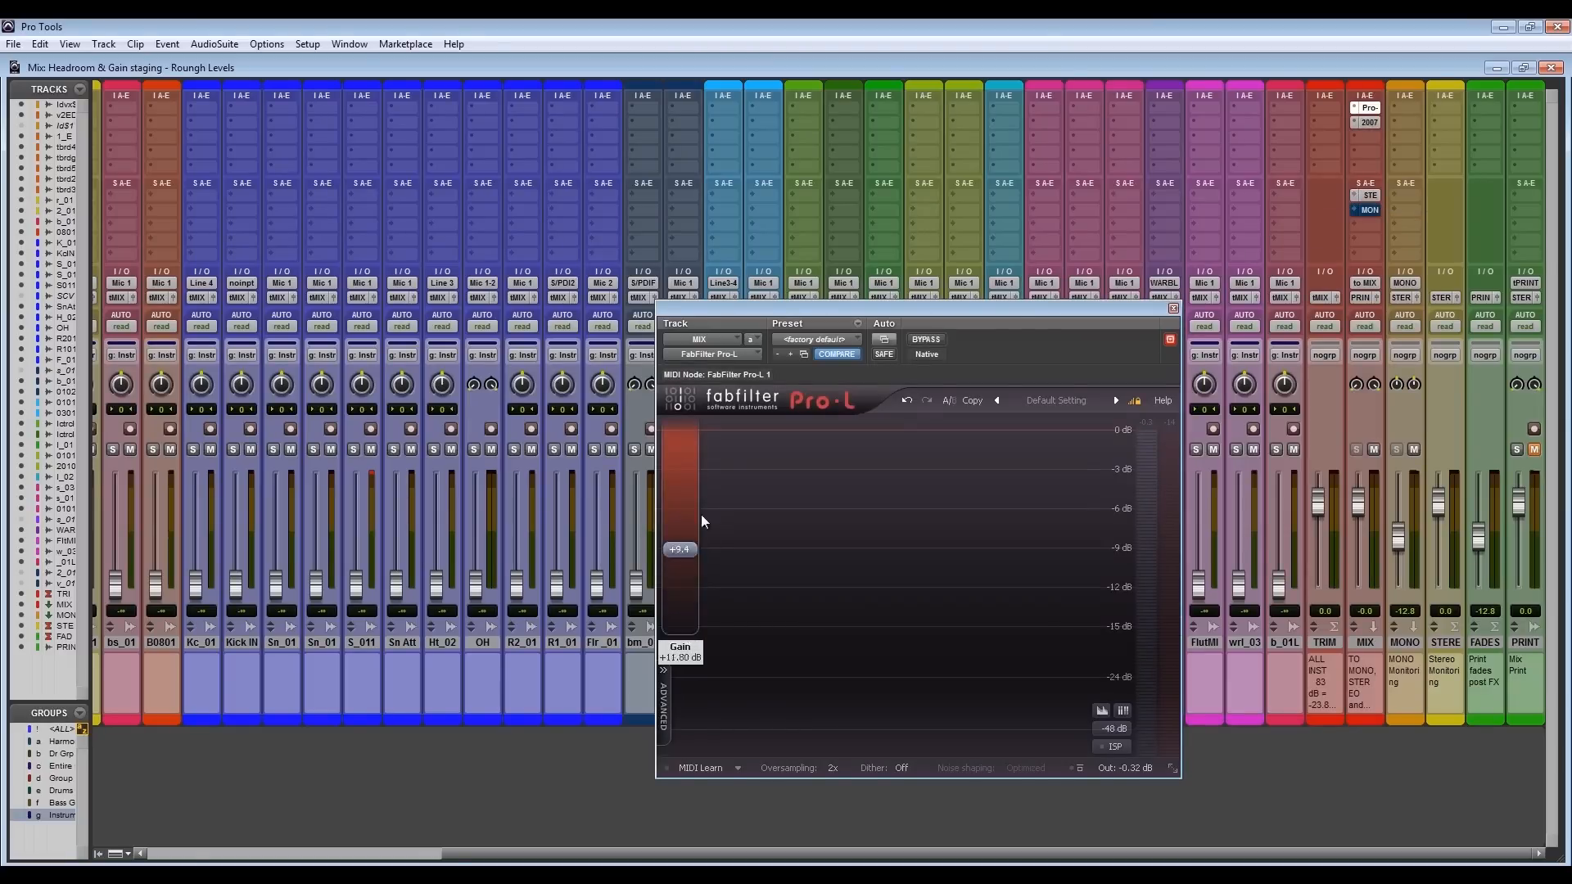
pyautogui.moveTo(701, 514); pyautogui.dragTo(700, 406)
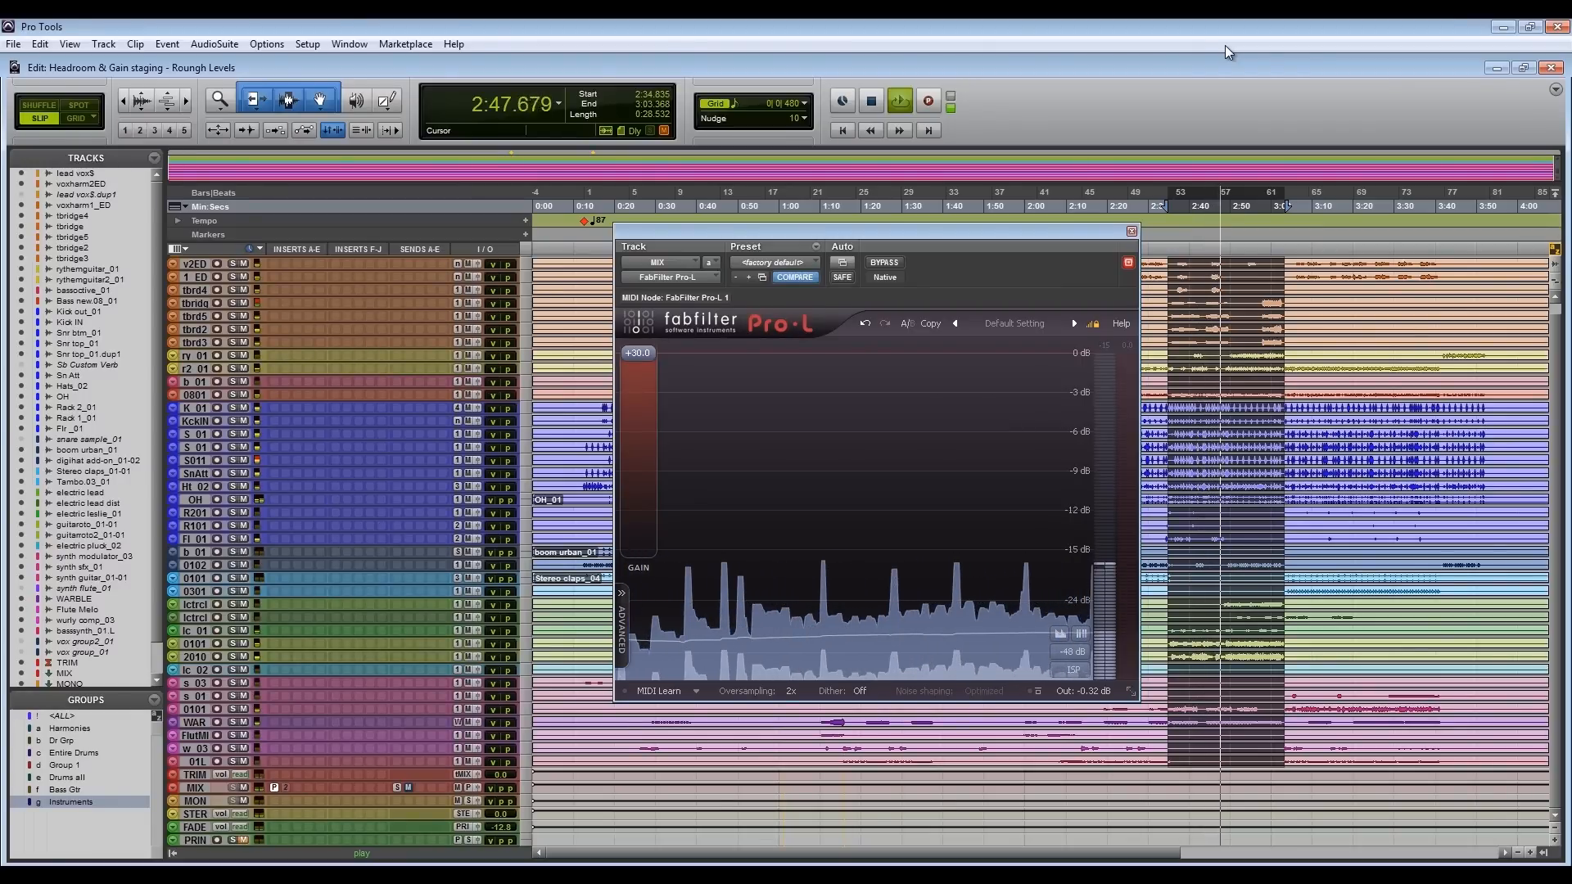
# In the Mix window, bring the grouped instrument faders up to about -35.2 dB during playback, and stop playback.
pyautogui.hotkey('ctrl', '=')
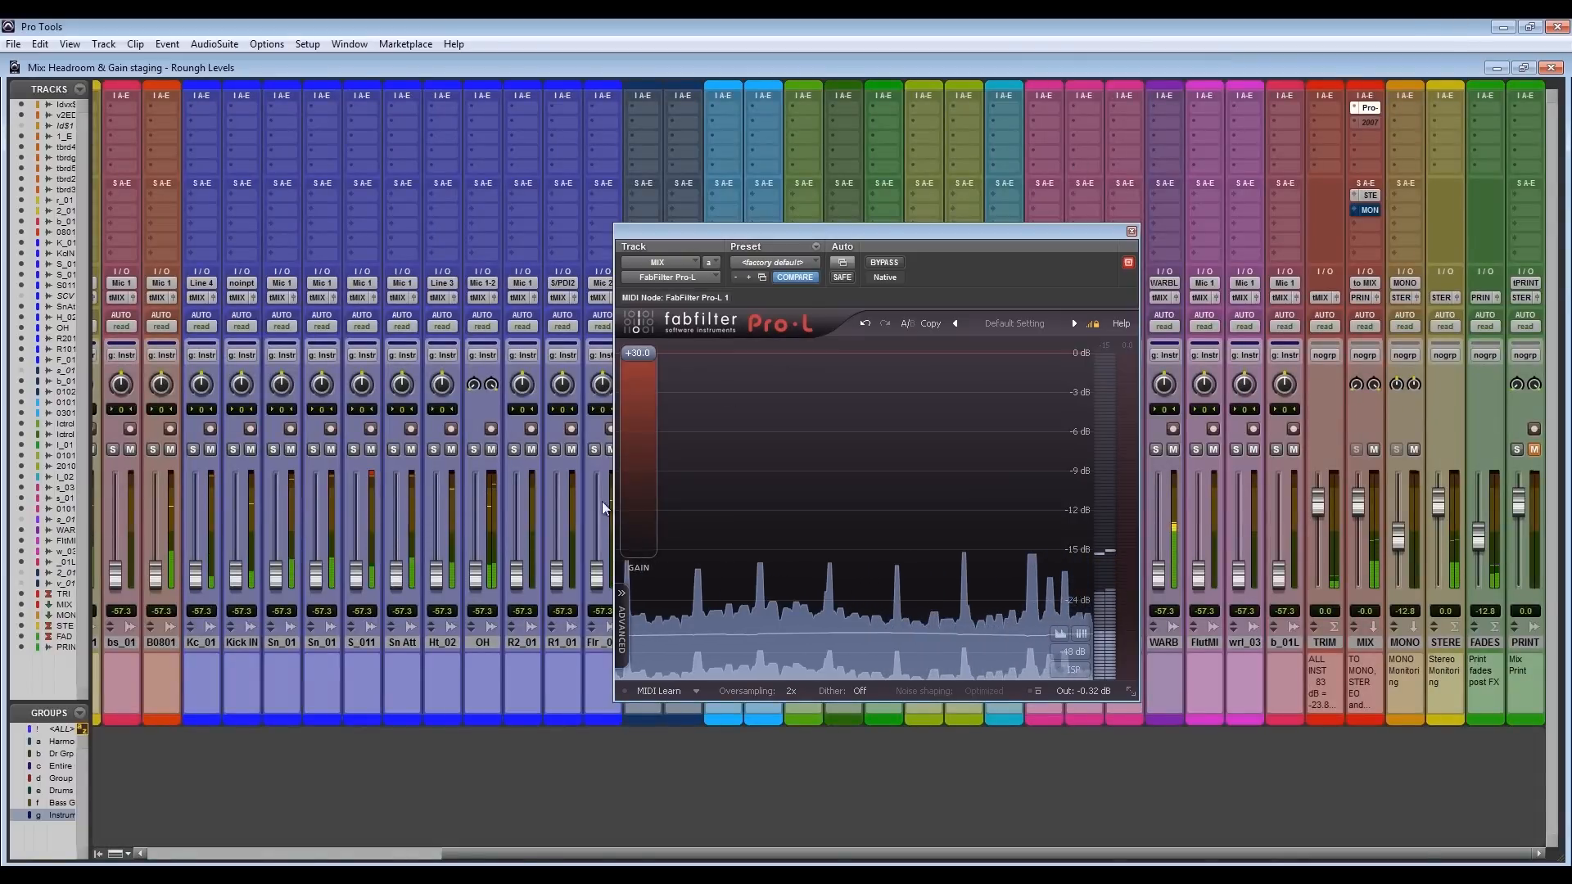
pyautogui.moveTo(558, 576); pyautogui.dragTo(558, 565)
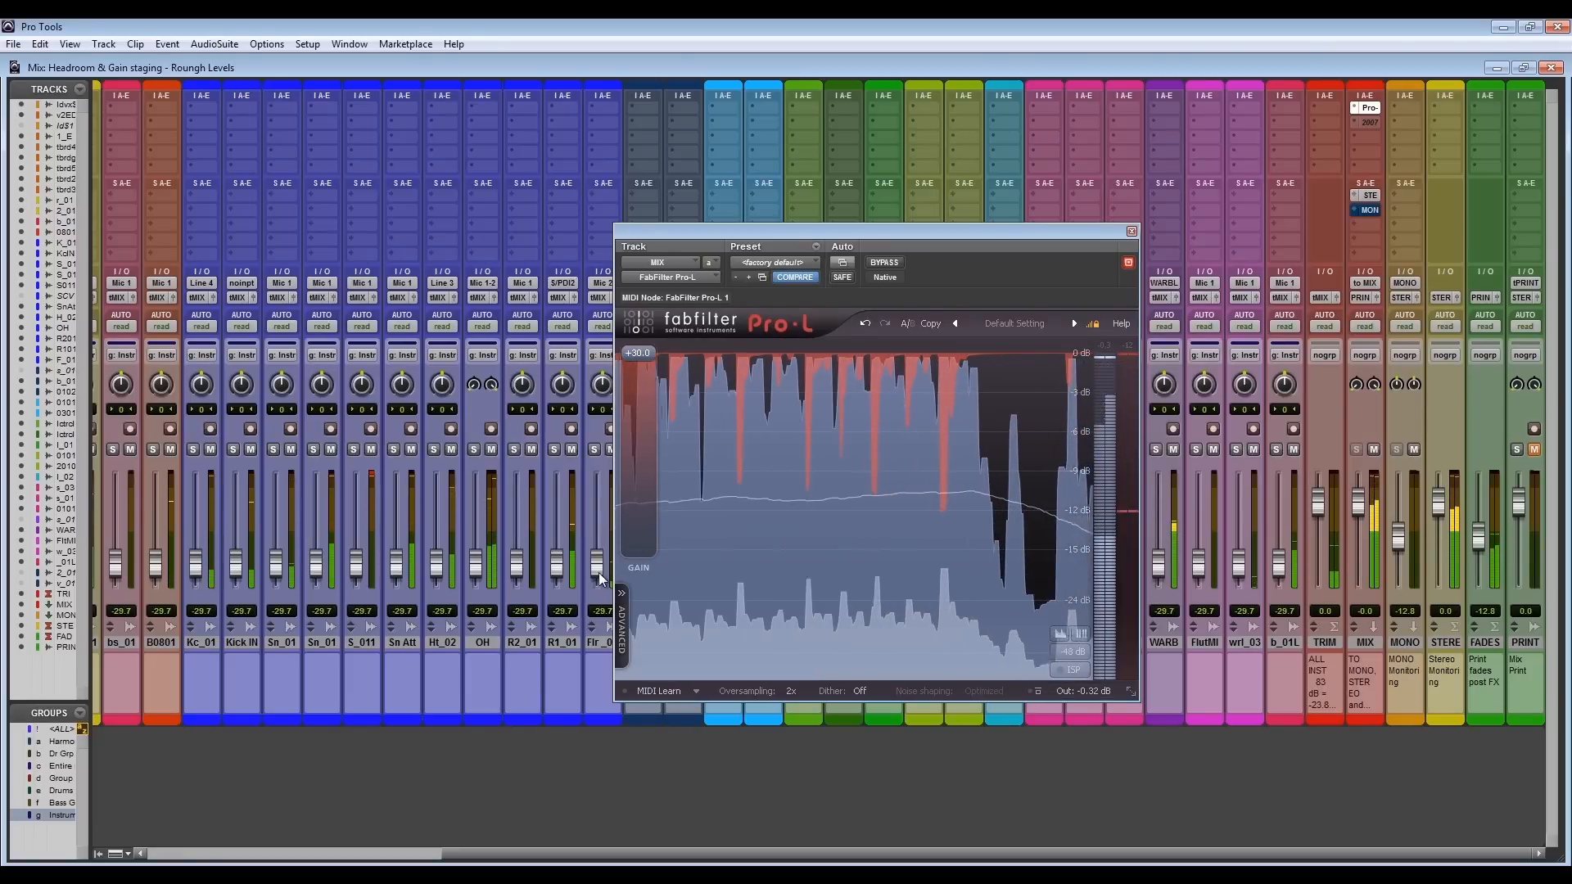
pyautogui.moveTo(597, 572); pyautogui.dragTo(596, 577)
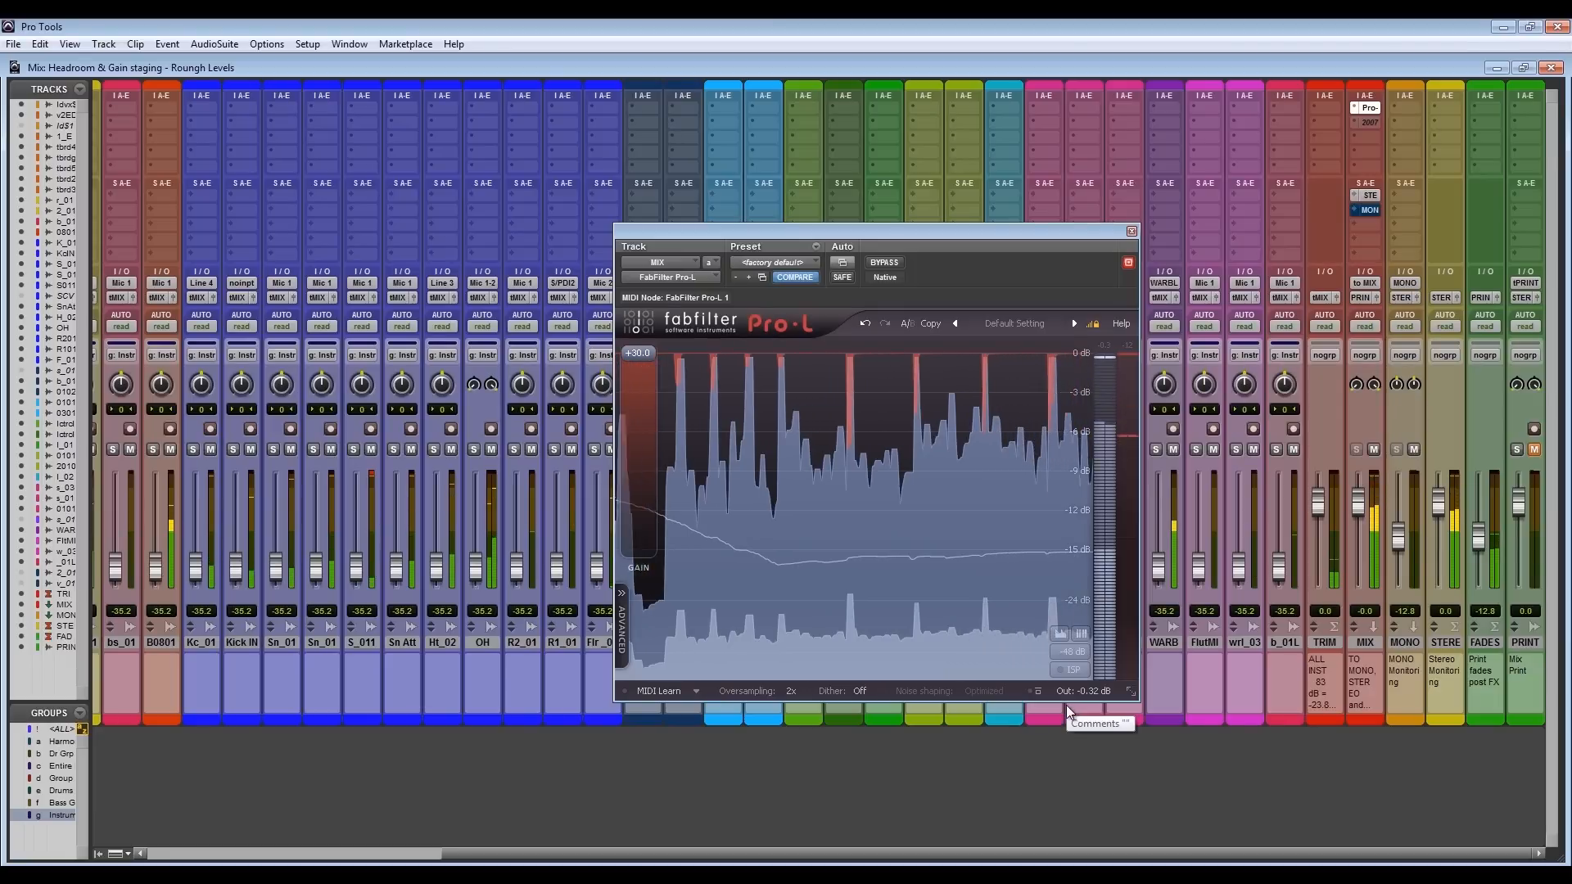
pyautogui.press('space')
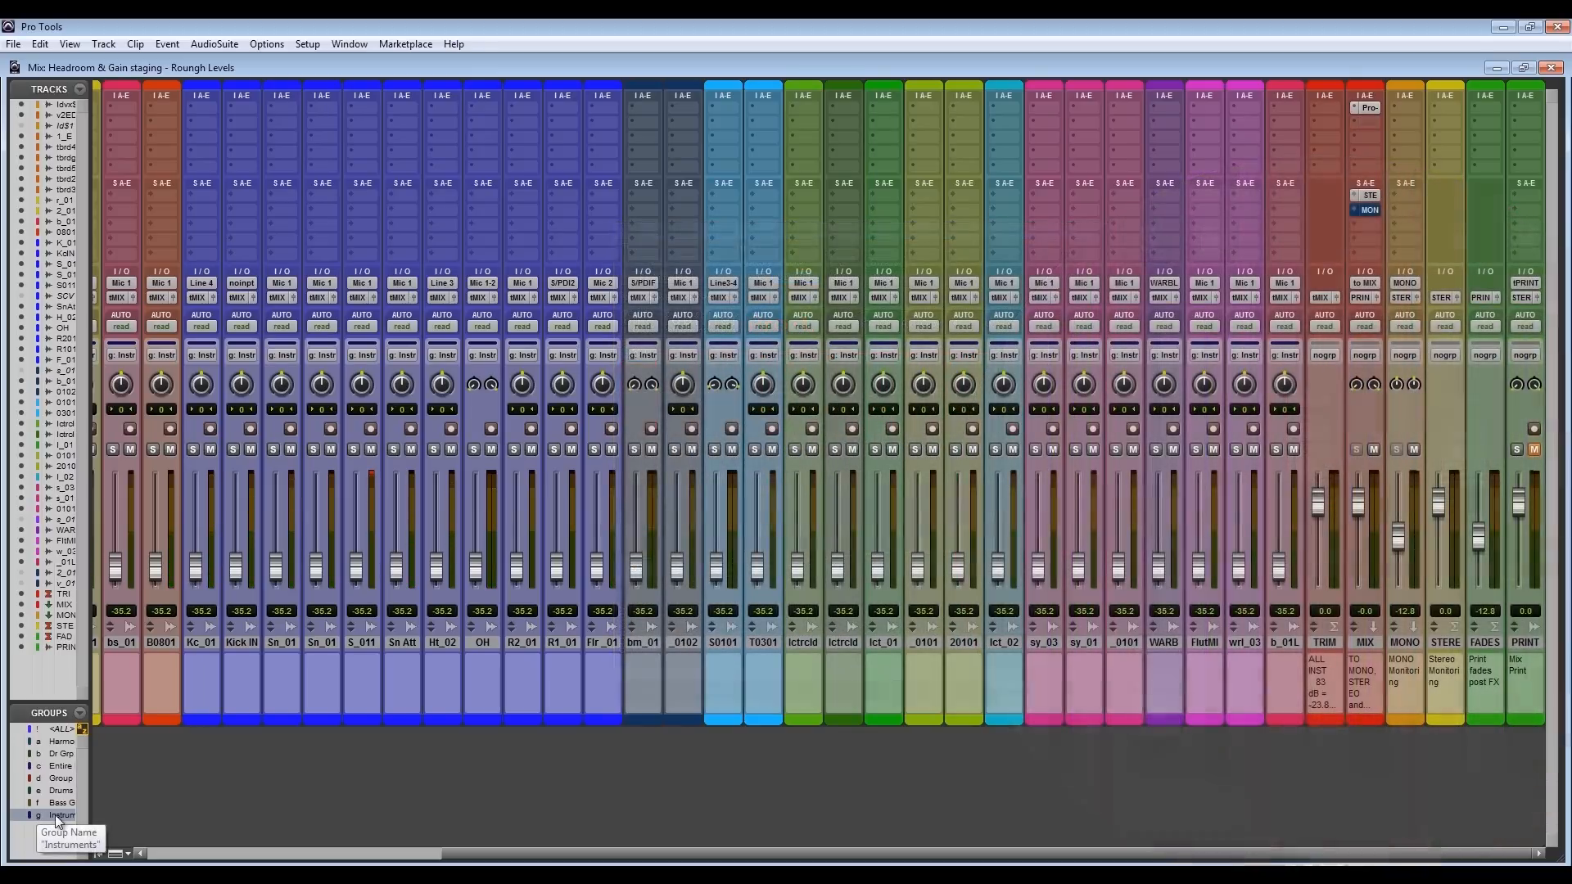
# Disable the Instruments group and roughly balance the individual kick, vocal and rhythm guitar faders, with Kc_01 at about -30.4 and ledvx$ at about -19.1 dB.
pyautogui.click(55, 814)
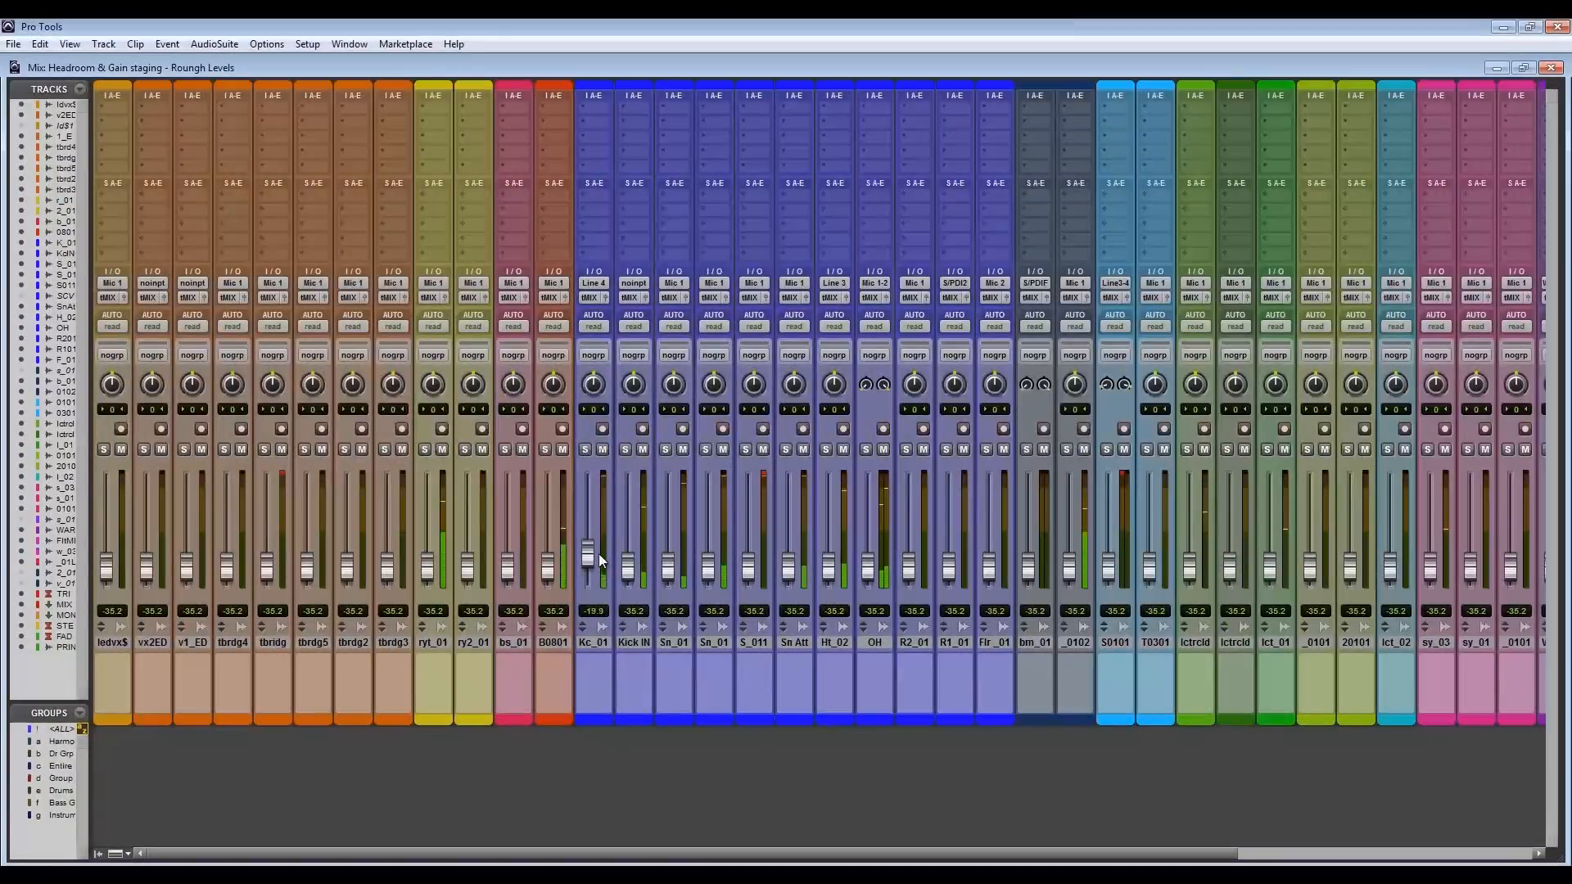
pyautogui.moveTo(600, 556); pyautogui.dragTo(600, 560)
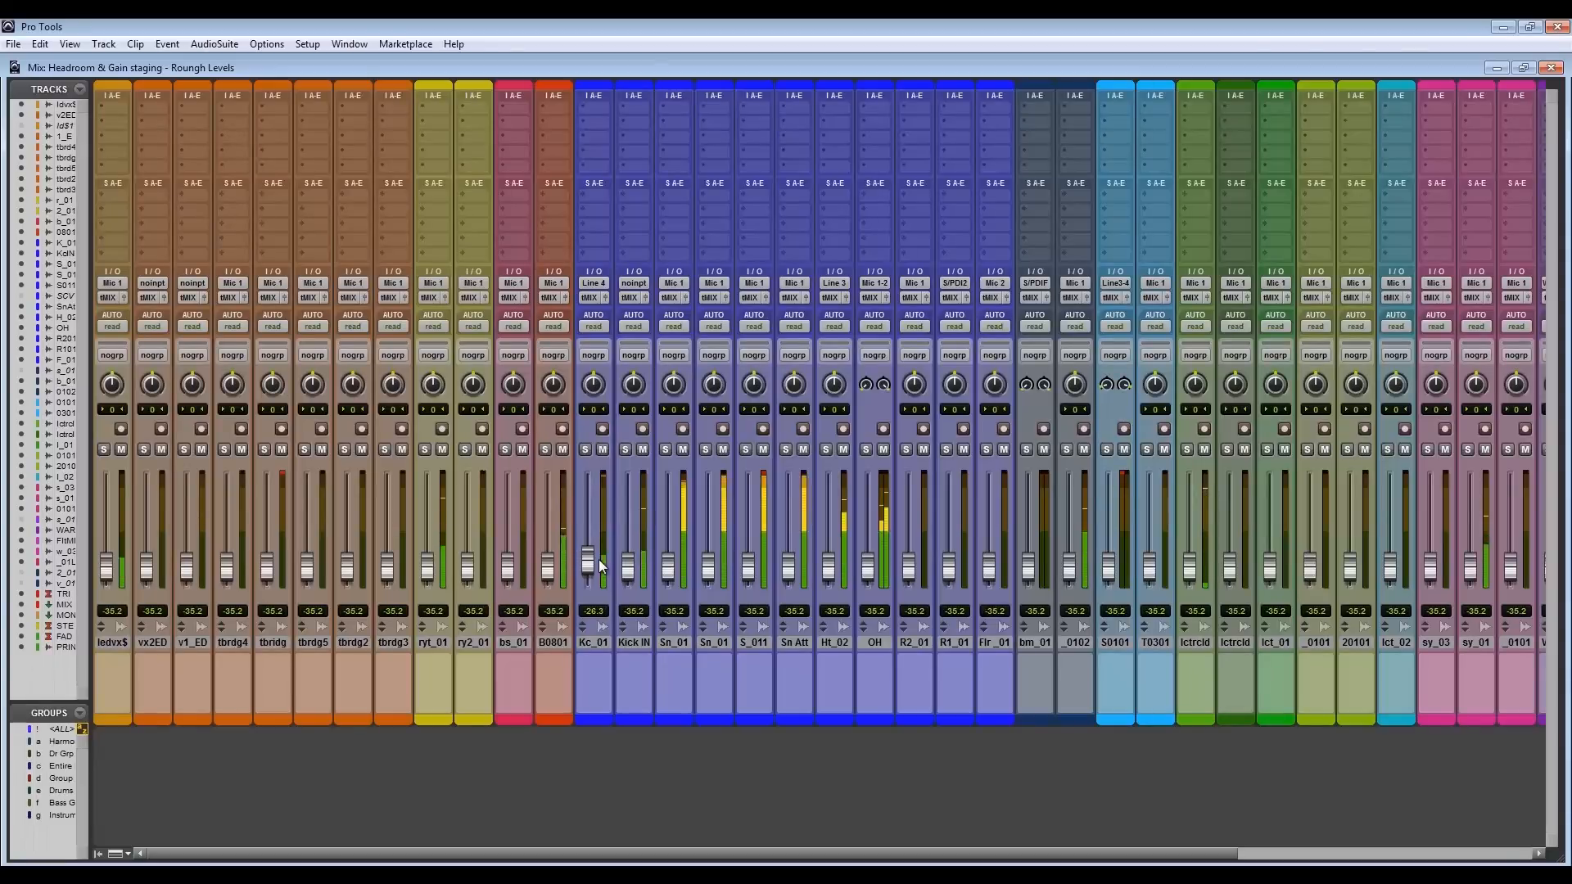
pyautogui.moveTo(599, 561)
pyautogui.mouseDown()
pyautogui.moveTo(637, 569)
pyautogui.moveTo(636, 555)
pyautogui.moveTo(591, 567)
pyautogui.mouseUp()
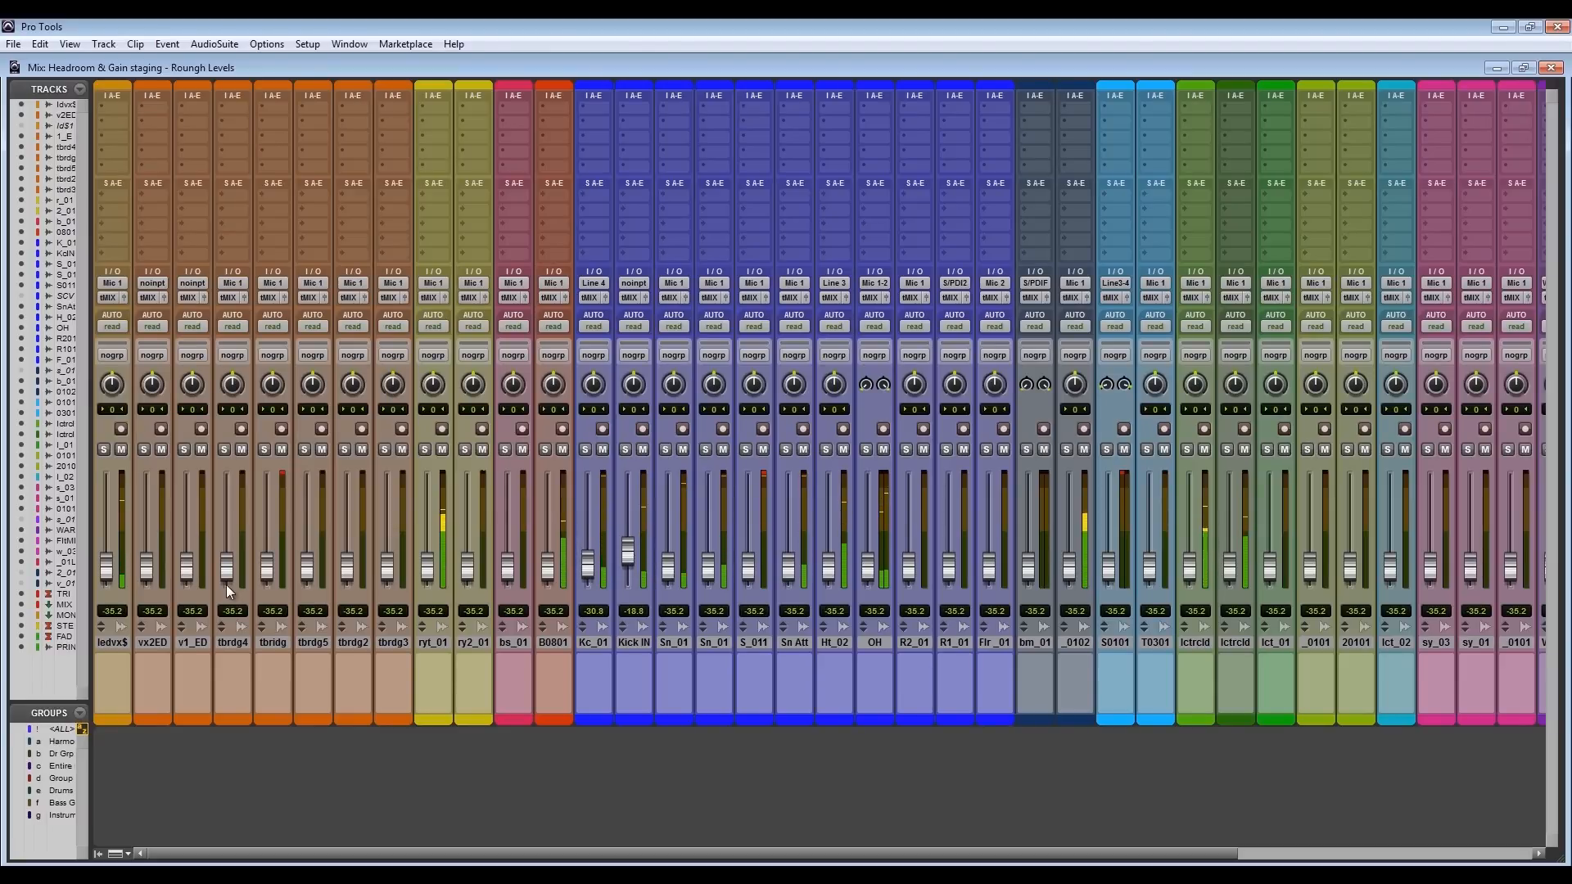
pyautogui.moveTo(107, 578); pyautogui.dragTo(154, 560)
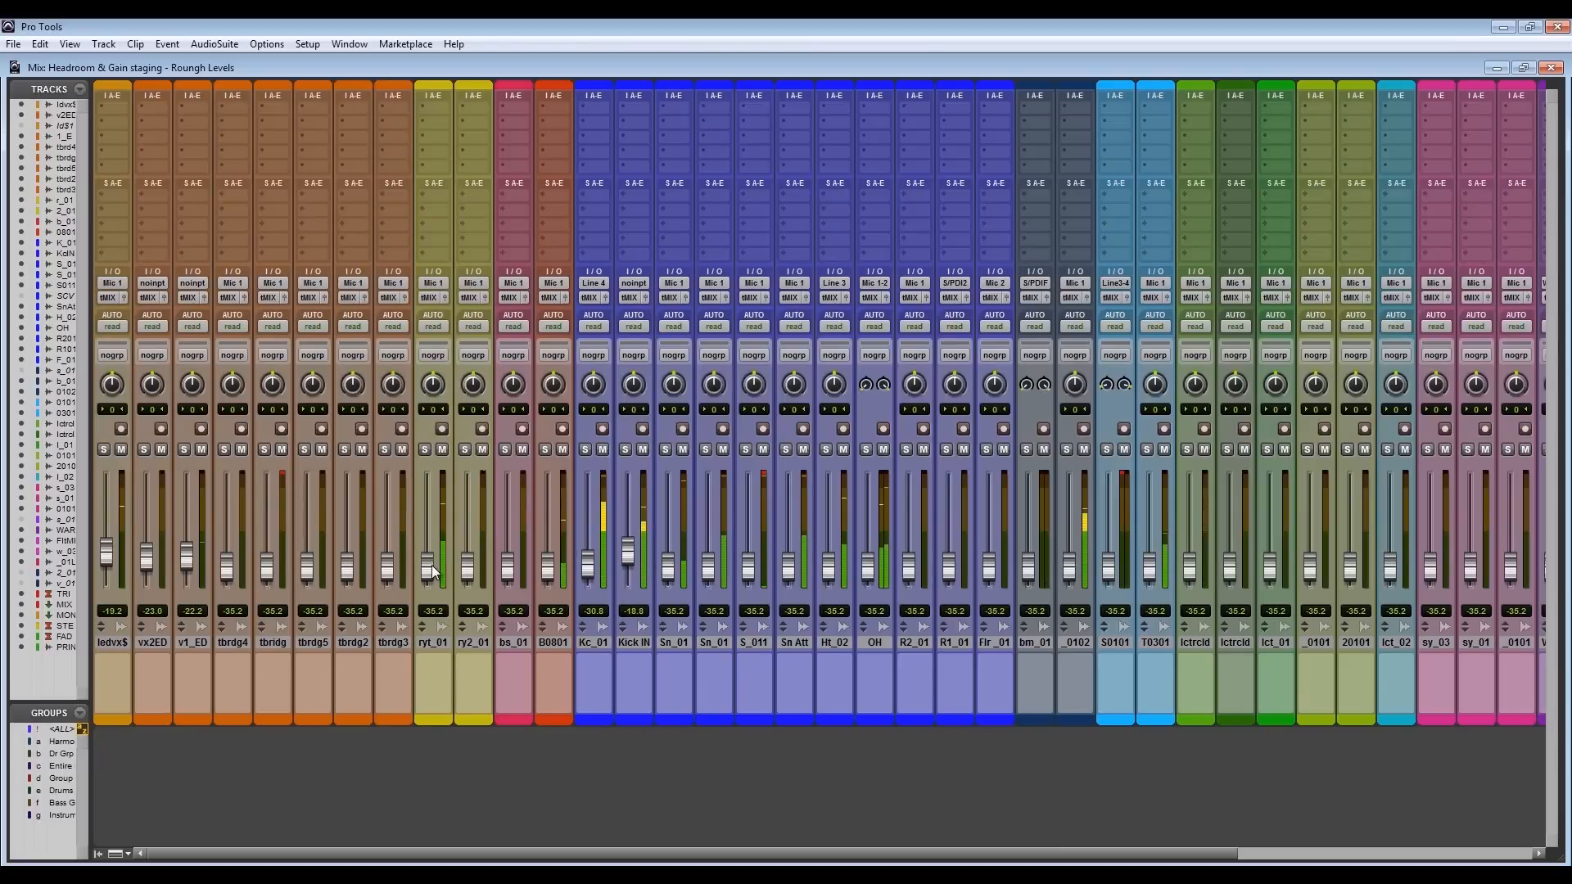
pyautogui.moveTo(429, 565); pyautogui.dragTo(437, 565)
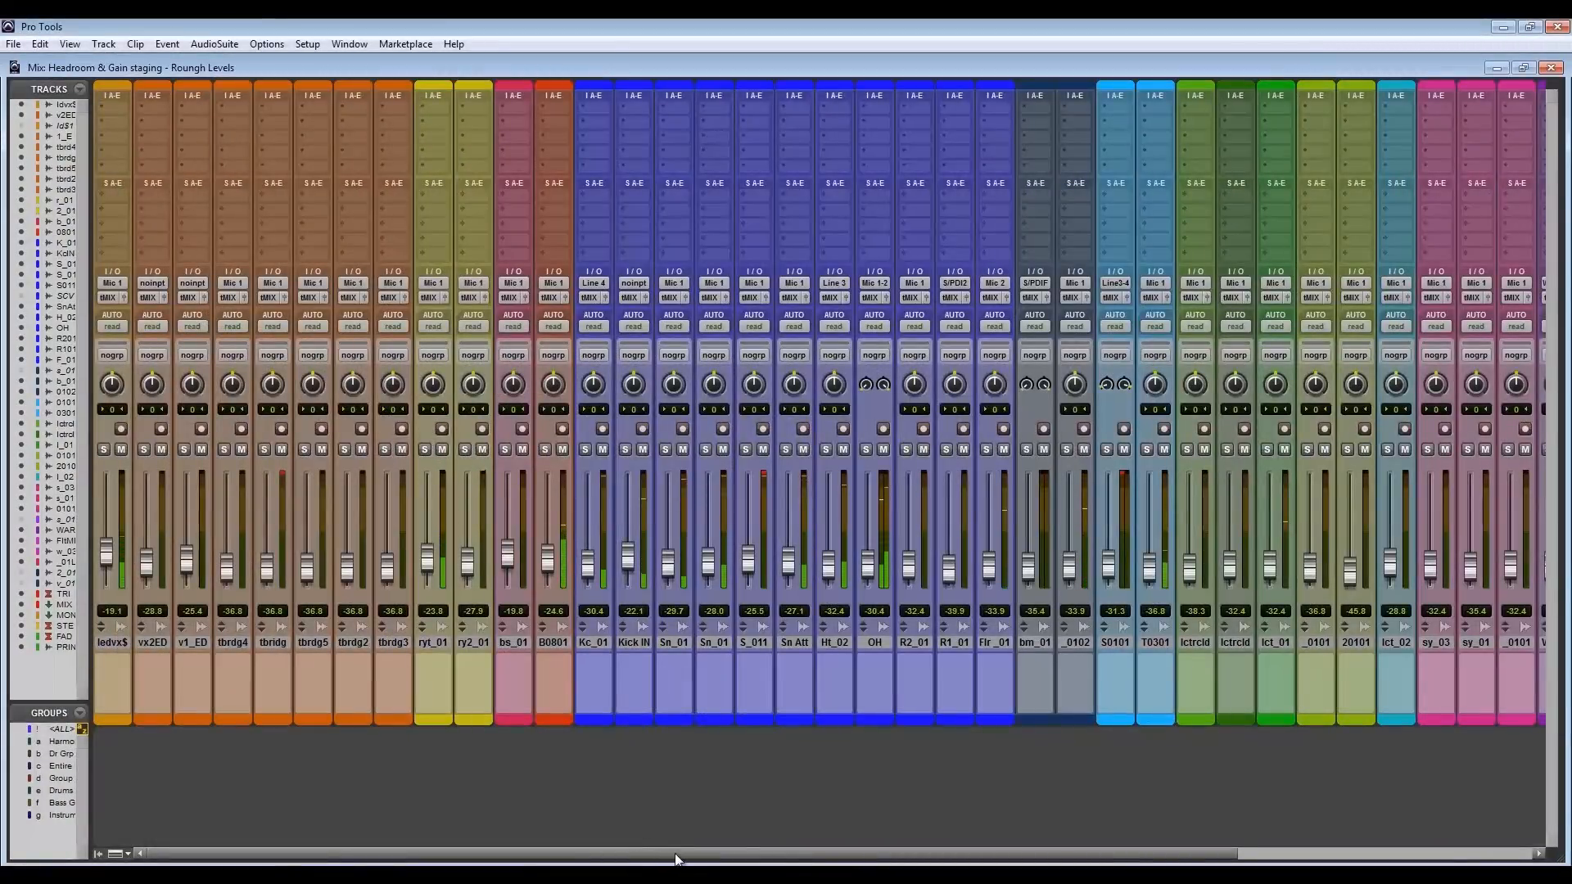
# Fine-tune the overhead (OH) and sy_01 synth faders to about -33.8 dB each.
pyautogui.moveTo(660, 850); pyautogui.dragTo(1283, 852)
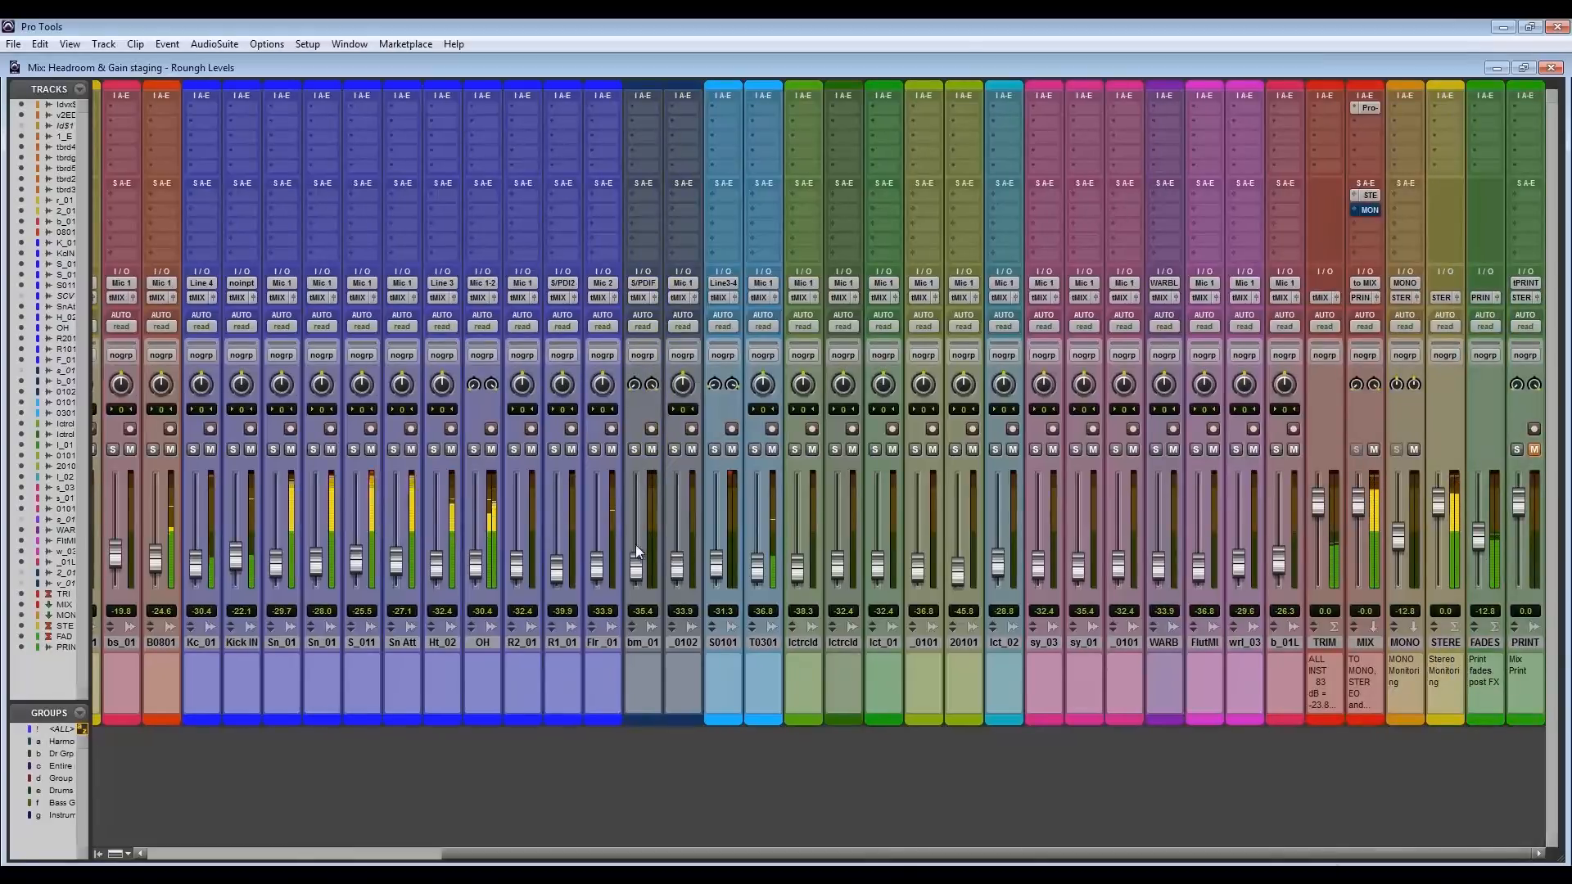
pyautogui.moveTo(477, 573); pyautogui.dragTo(477, 578)
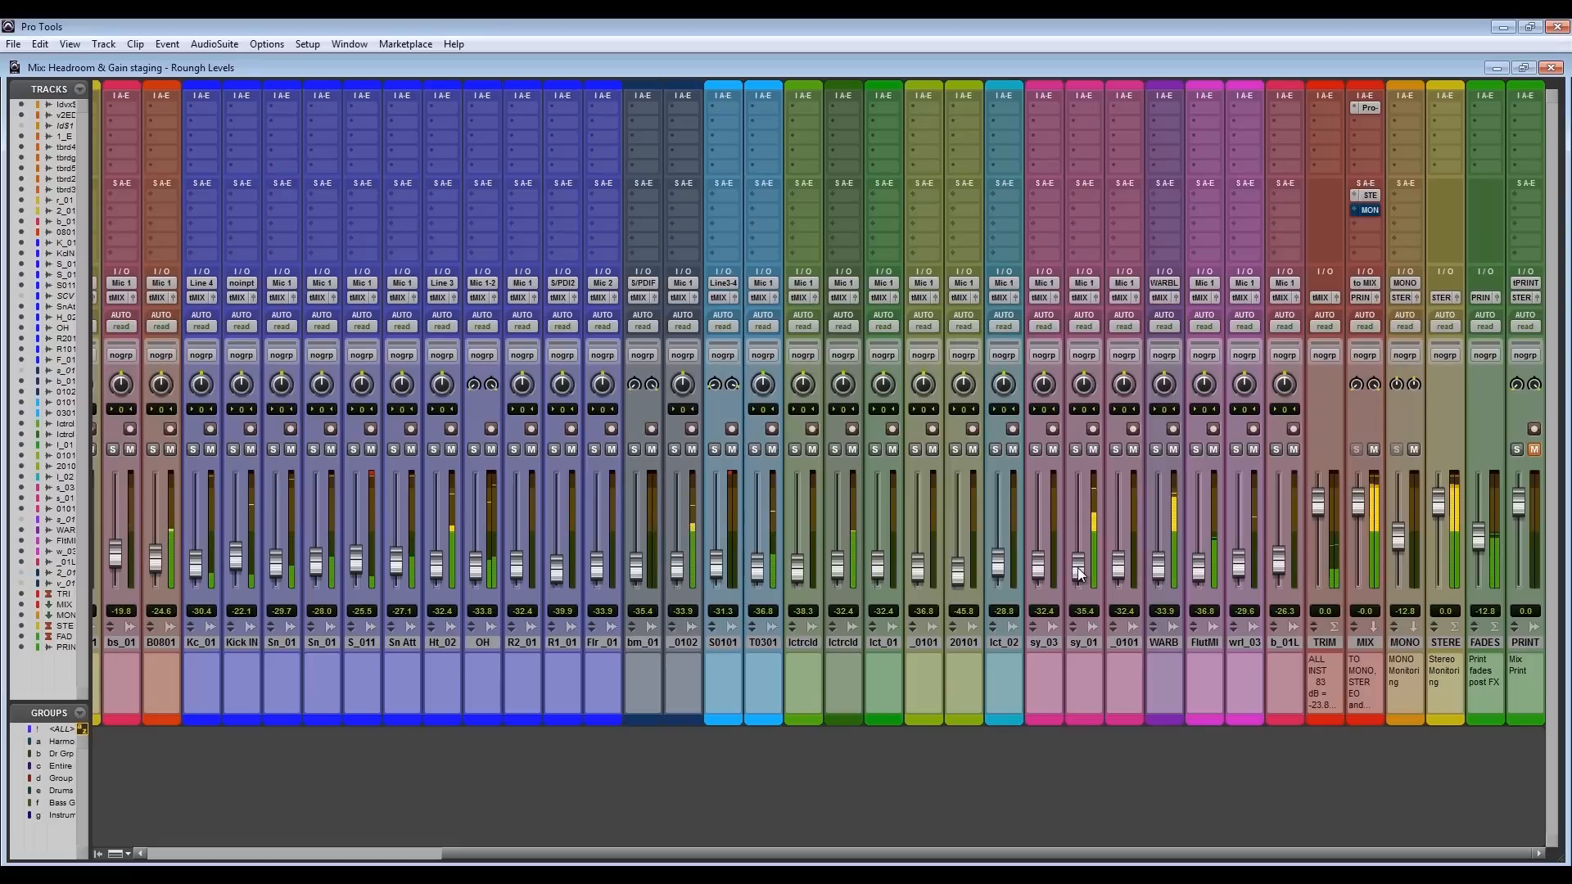
pyautogui.moveTo(1077, 568); pyautogui.dragTo(1076, 566)
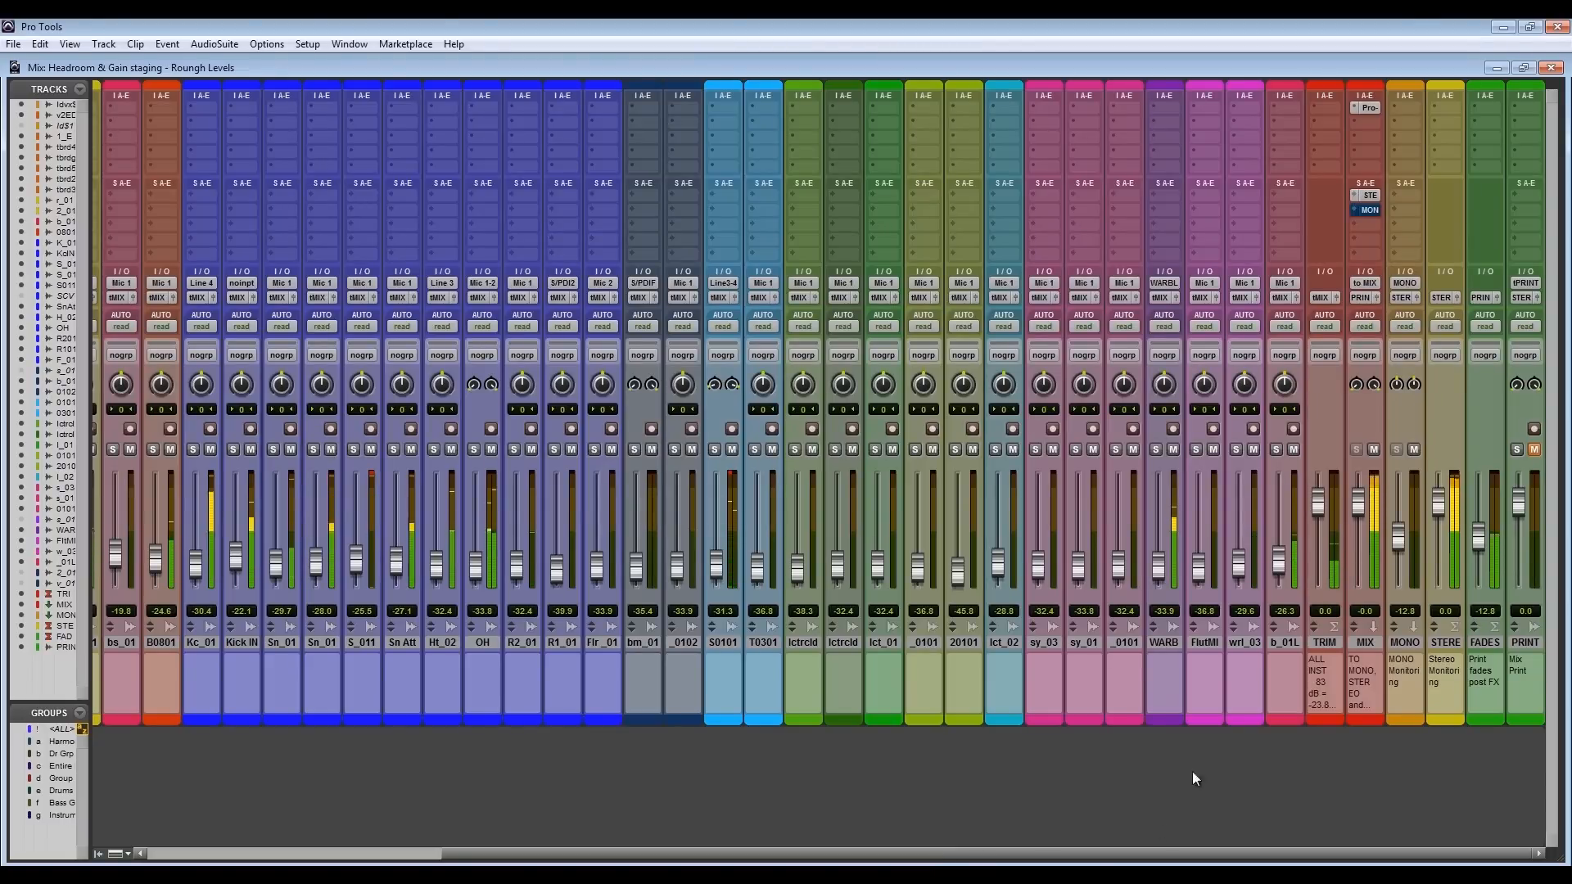
# Reactivate the Instruments group and pull the TRIM master fader all the way down.
pyautogui.hscroll(-5, 1303, 655)
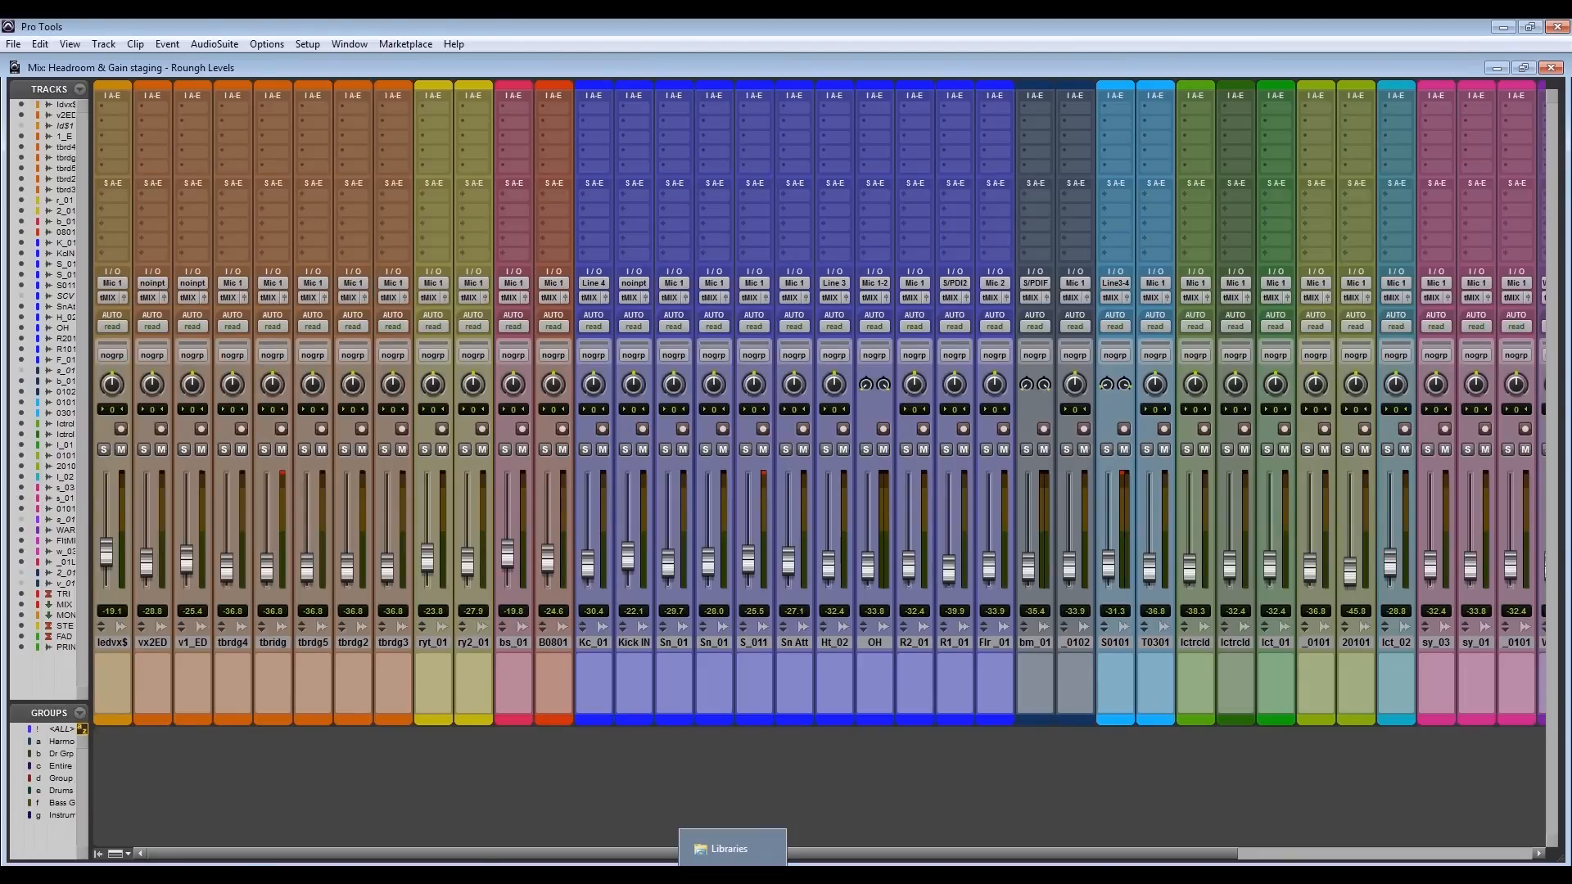
pyautogui.click(59, 815)
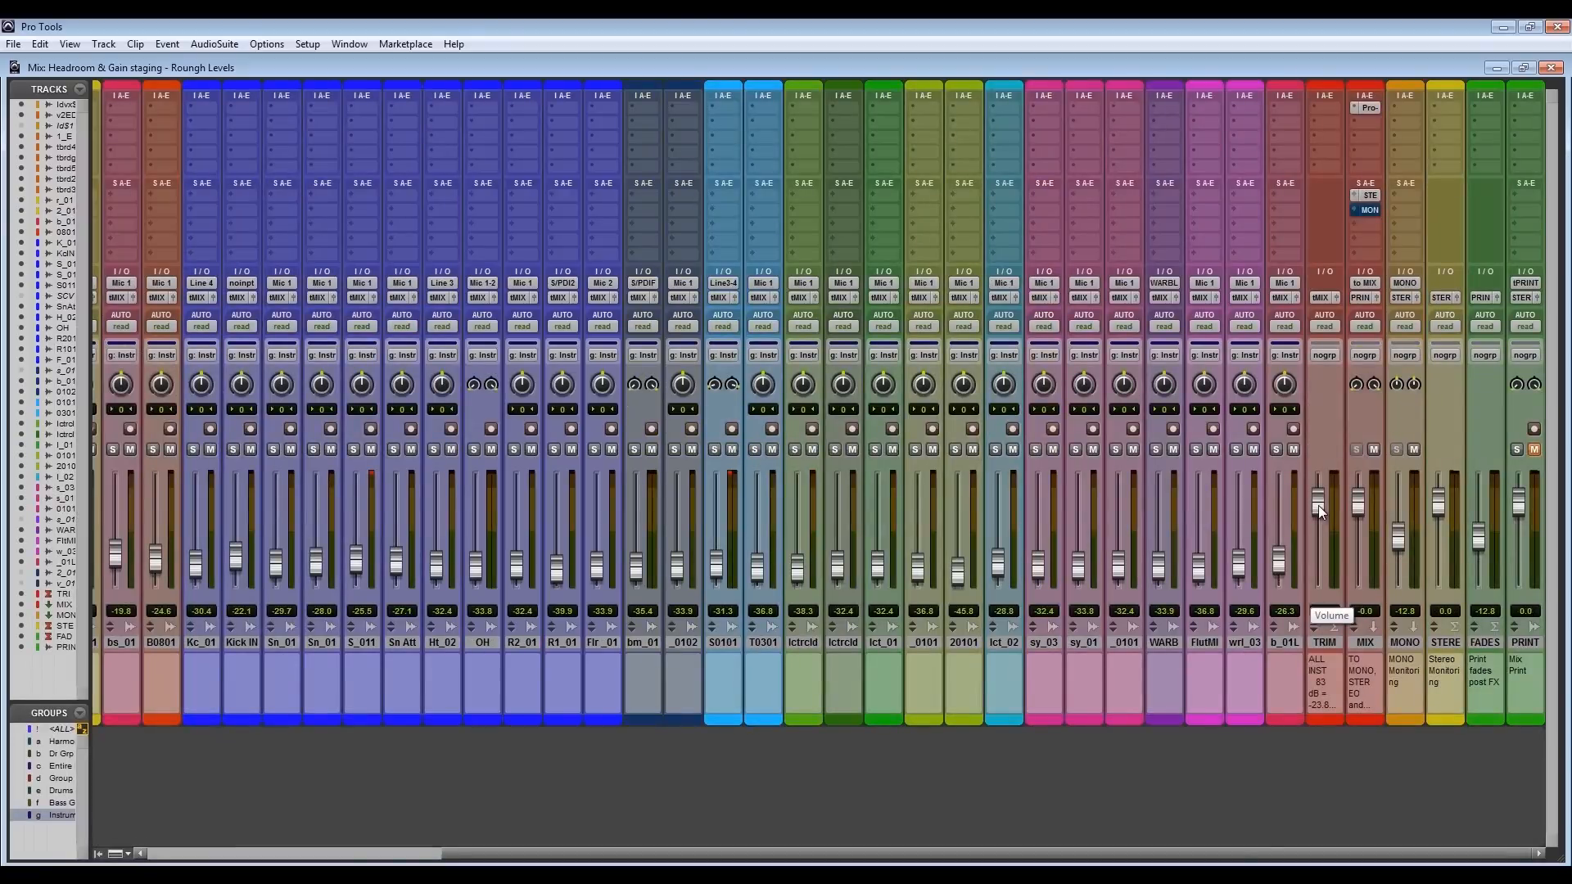
pyautogui.moveTo(1318, 504); pyautogui.dragTo(1334, 597)
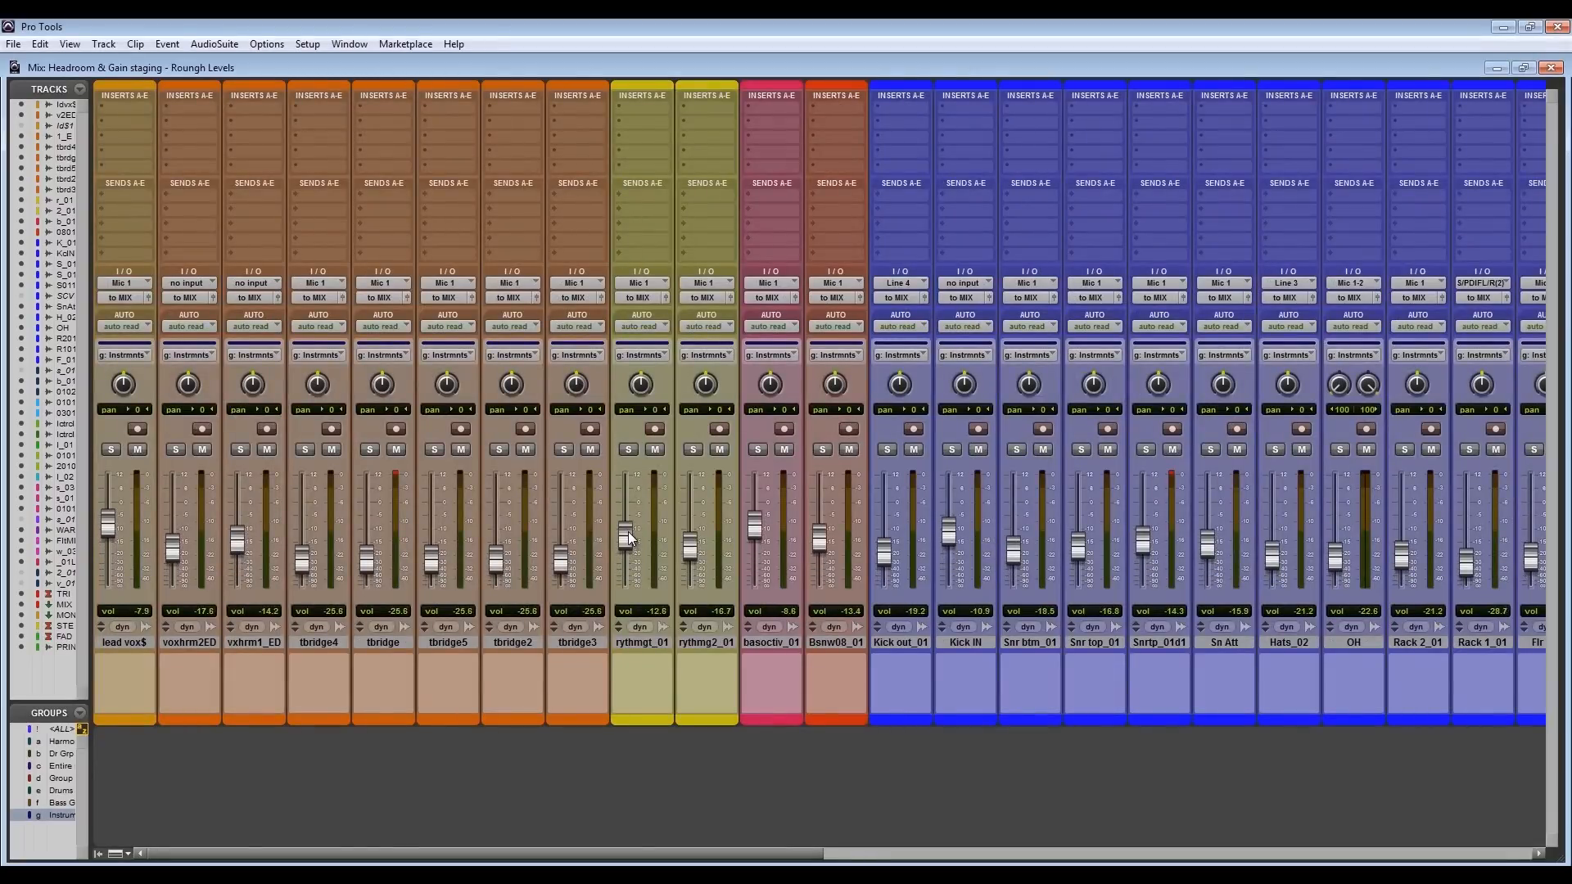
# Raise the grouped instrument faders together until basoctiv_01 sits at -1.5 dB, and bring the TRIM fader up to -18.2 dB.
pyautogui.moveTo(630, 538); pyautogui.dragTo(630, 518)
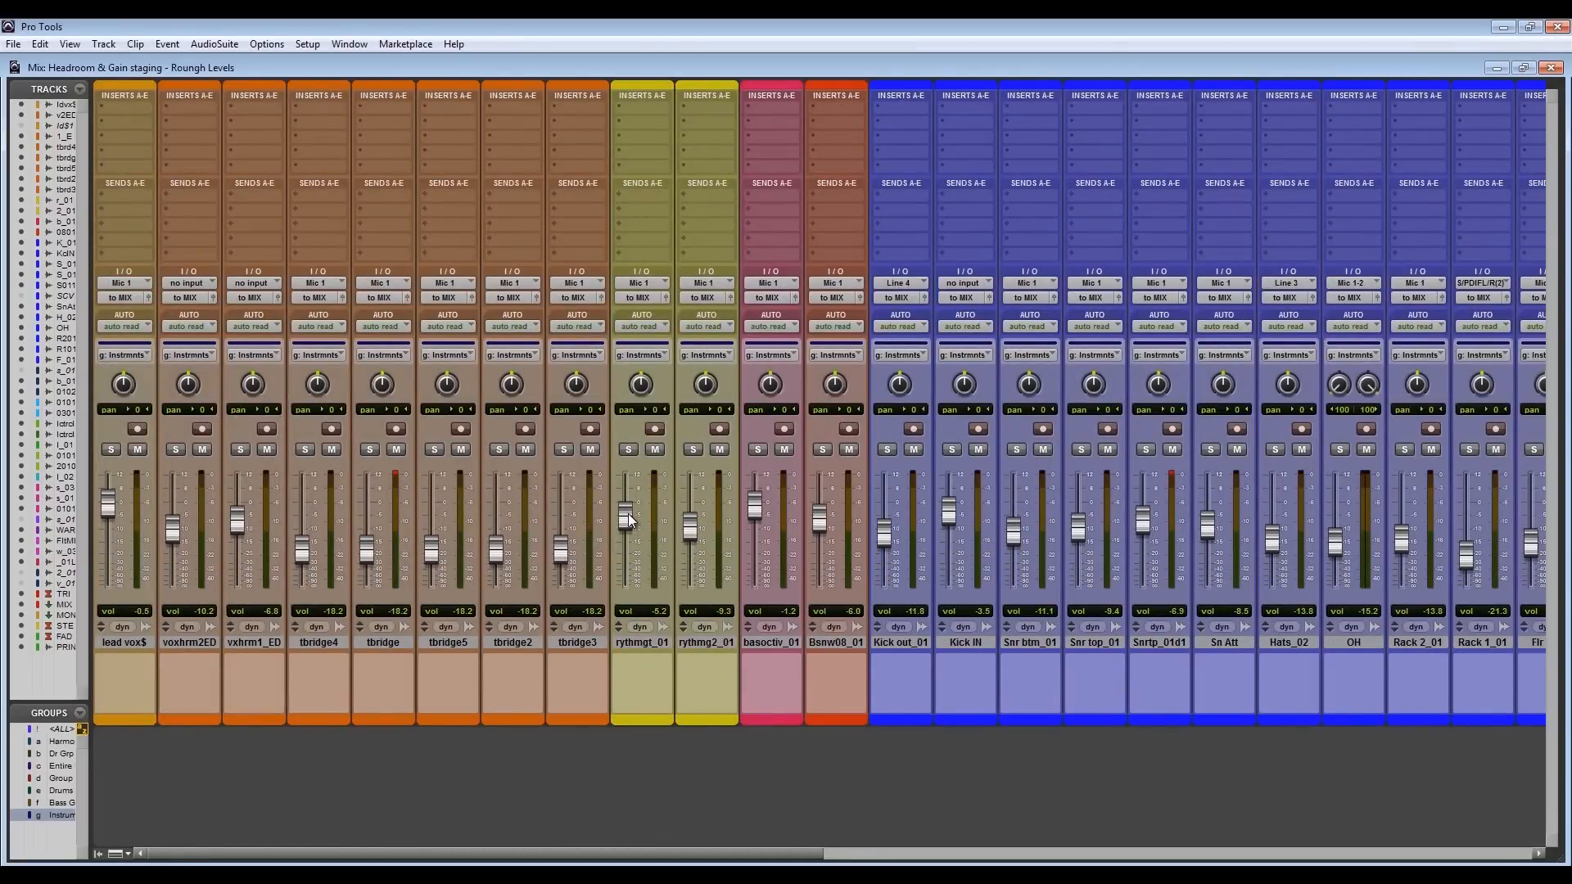
pyautogui.moveTo(628, 514); pyautogui.dragTo(628, 515)
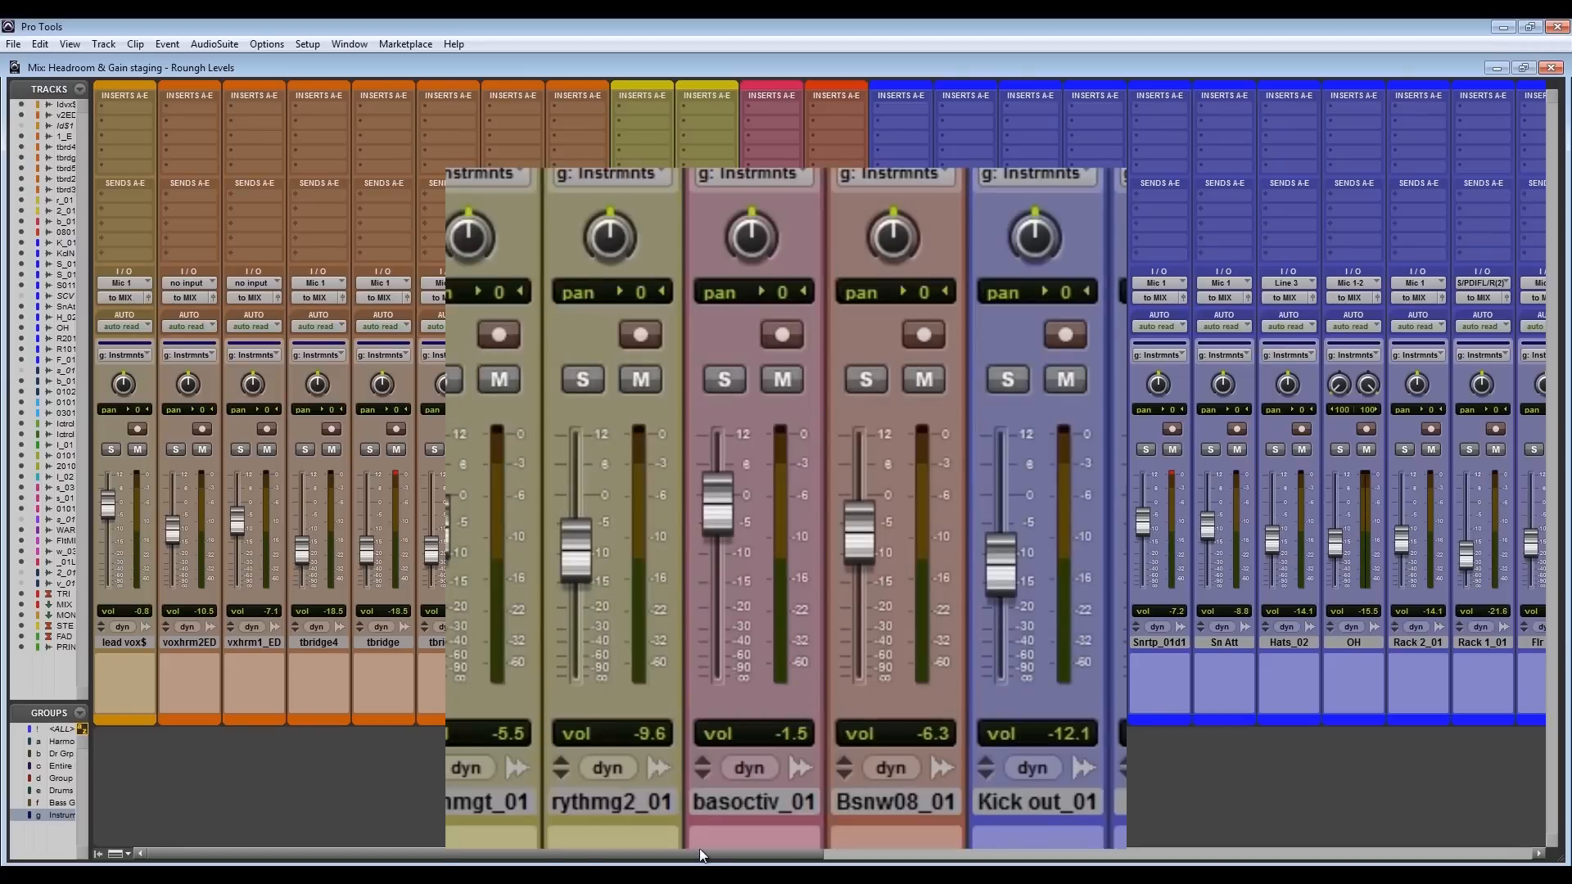
pyautogui.moveTo(699, 852); pyautogui.dragTo(1511, 857)
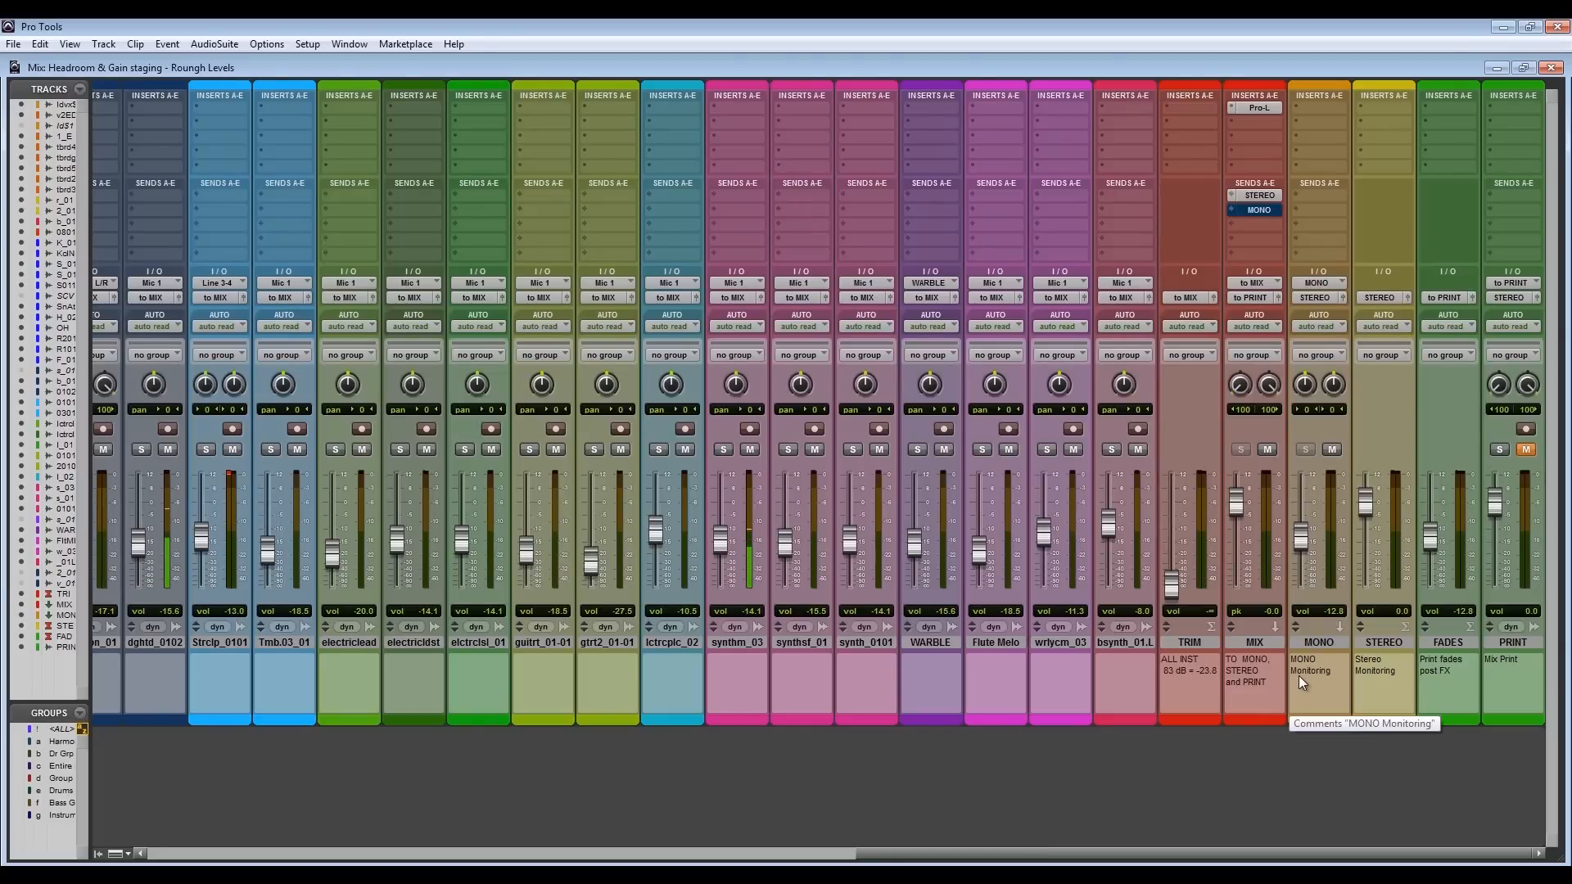
pyautogui.moveTo(1171, 586); pyautogui.dragTo(1172, 548)
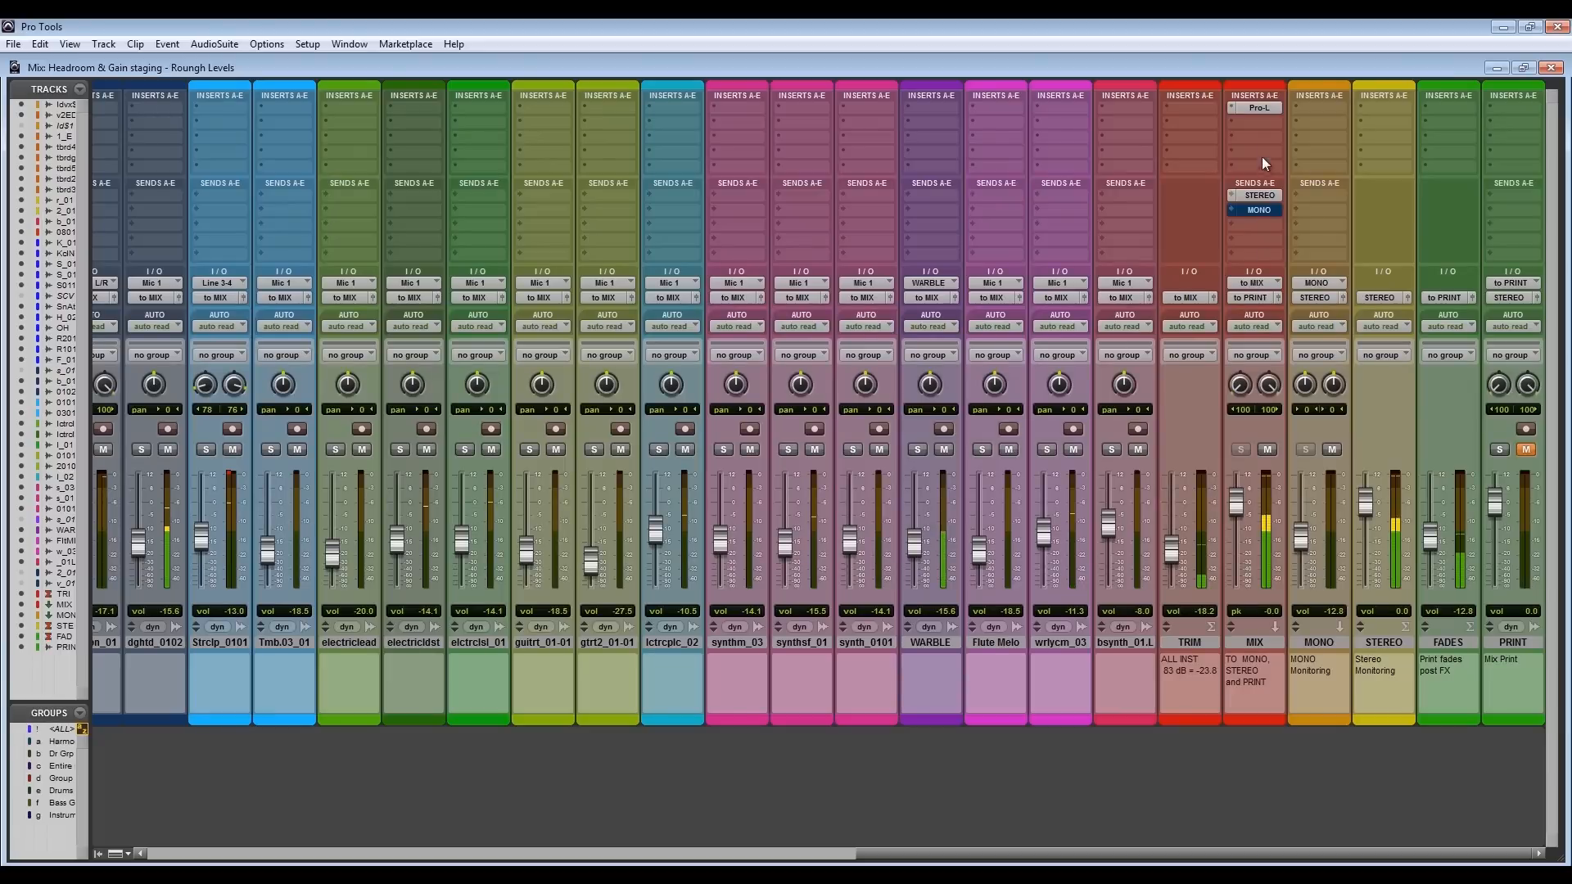
# Check the Pro-L limiter on the MIX track during playback and reduce its gain to about +19.3 dB.
pyautogui.click(1265, 104)
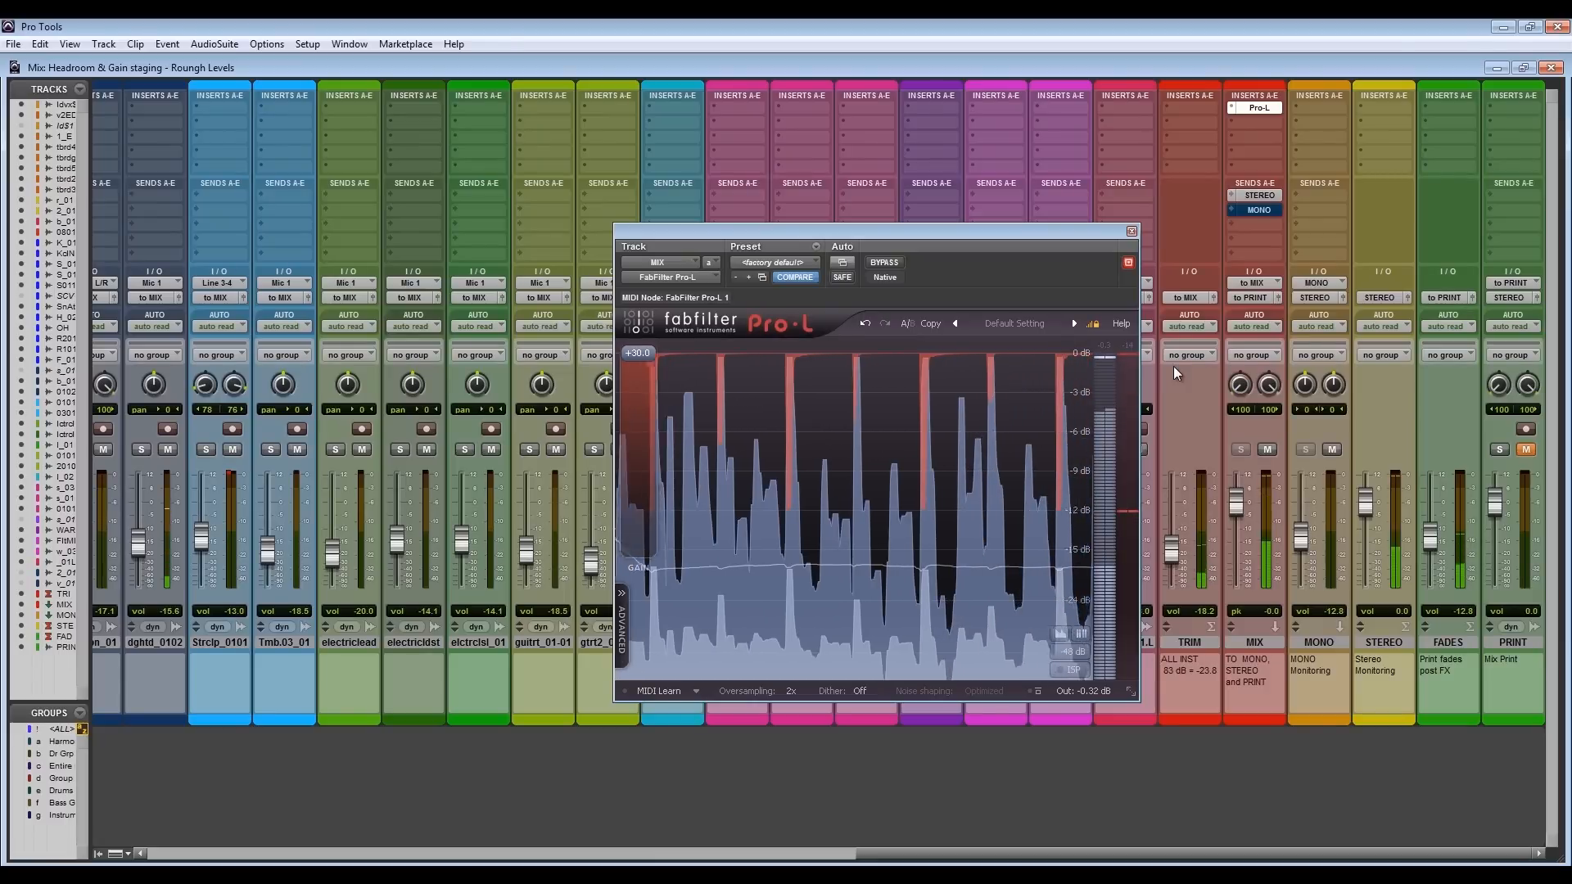
pyautogui.click(1131, 231)
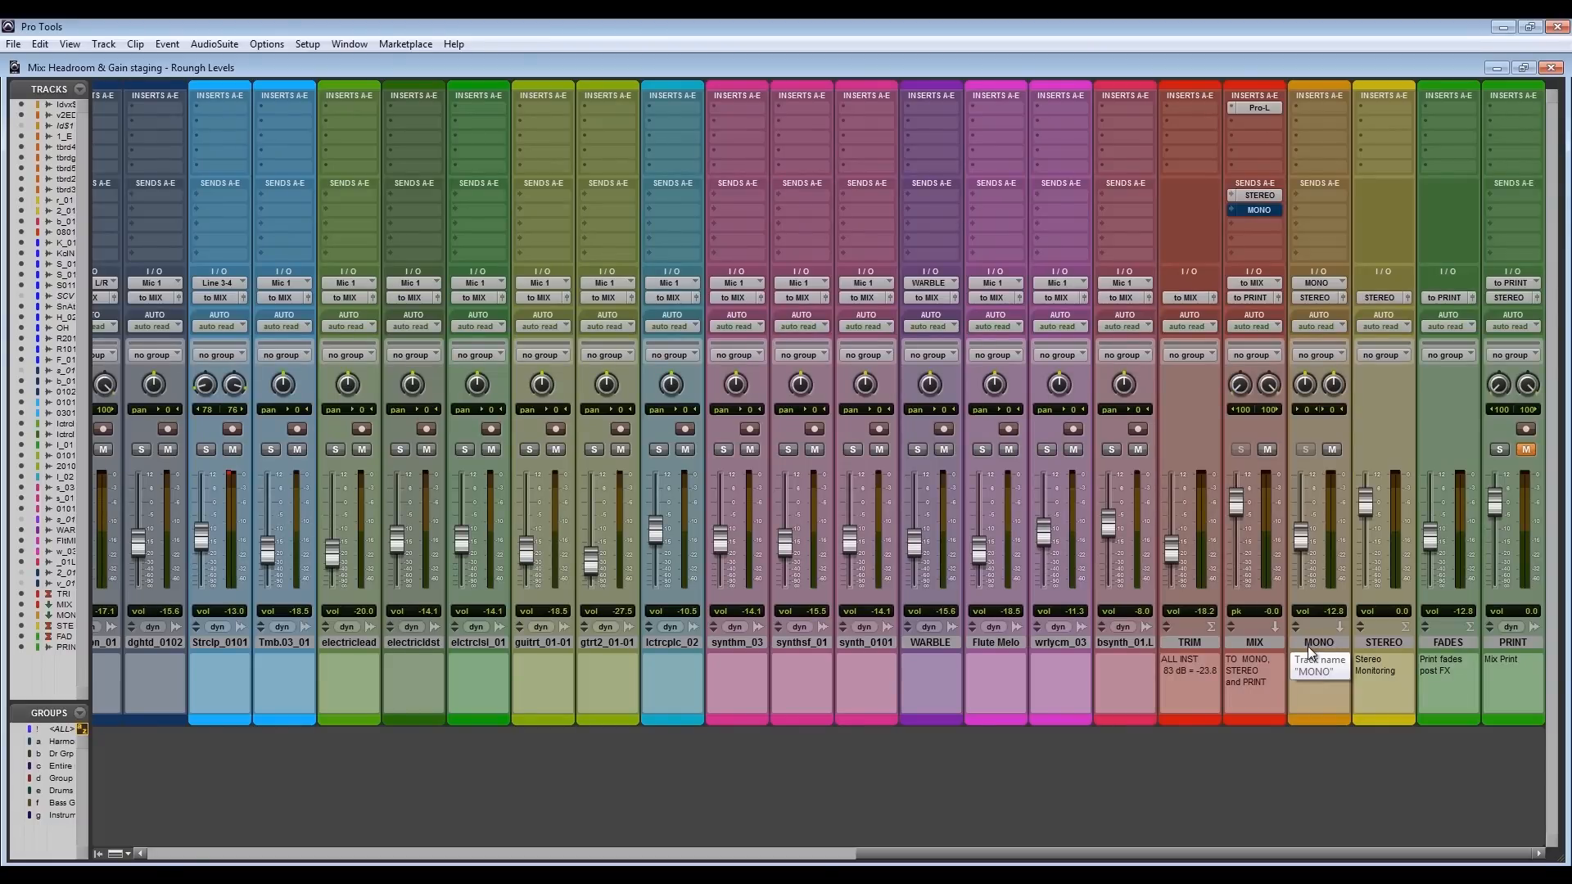
pyautogui.click(1259, 107)
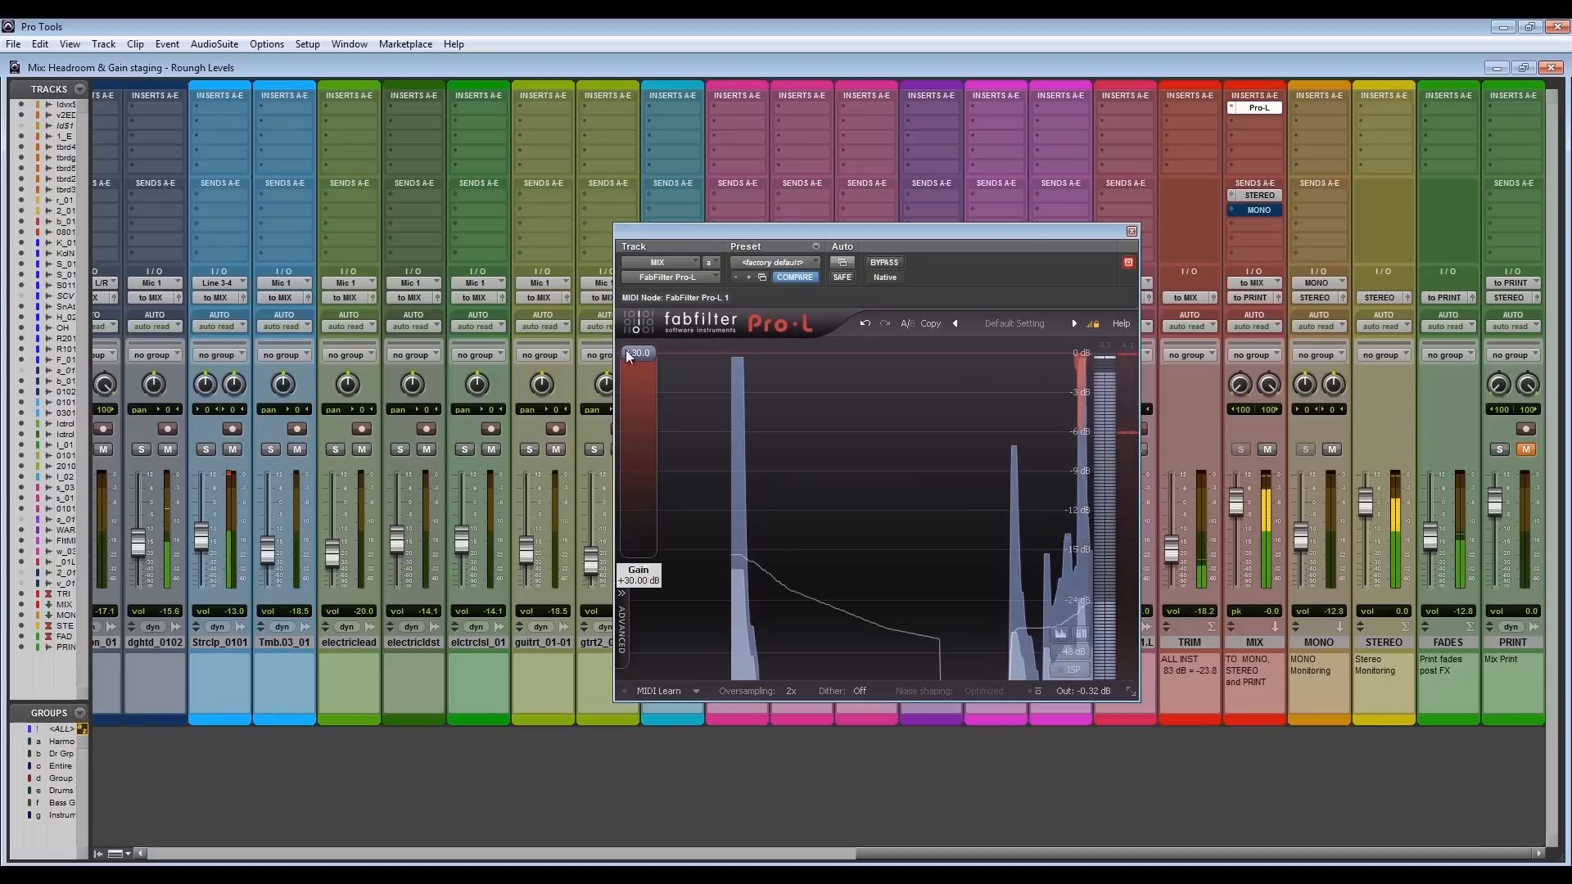
pyautogui.moveTo(637, 354); pyautogui.dragTo(637, 393)
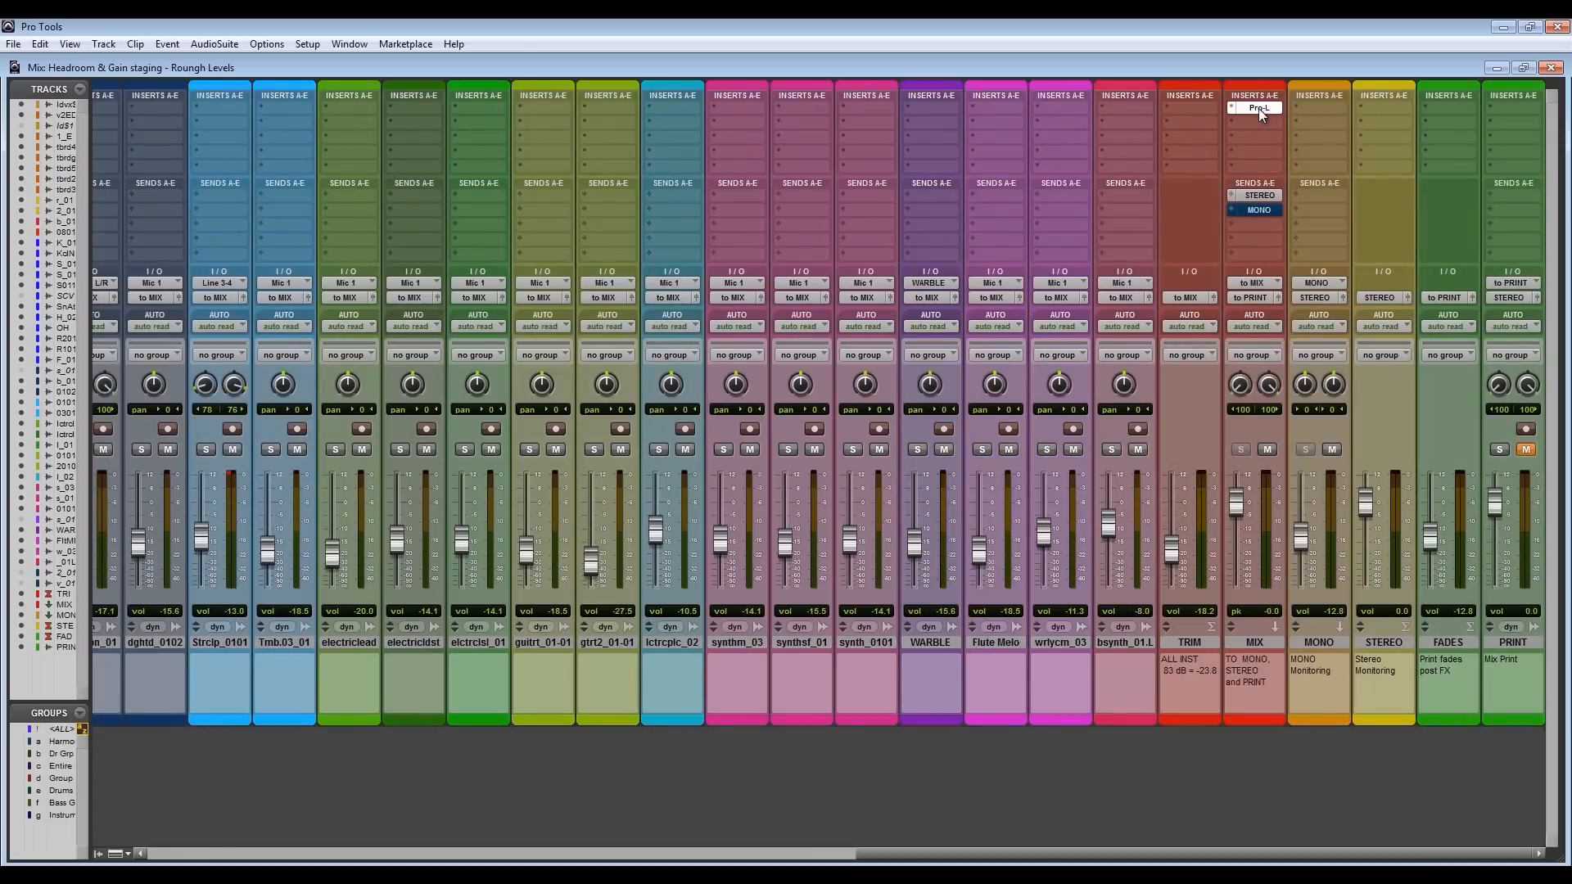
pyautogui.click(1259, 108)
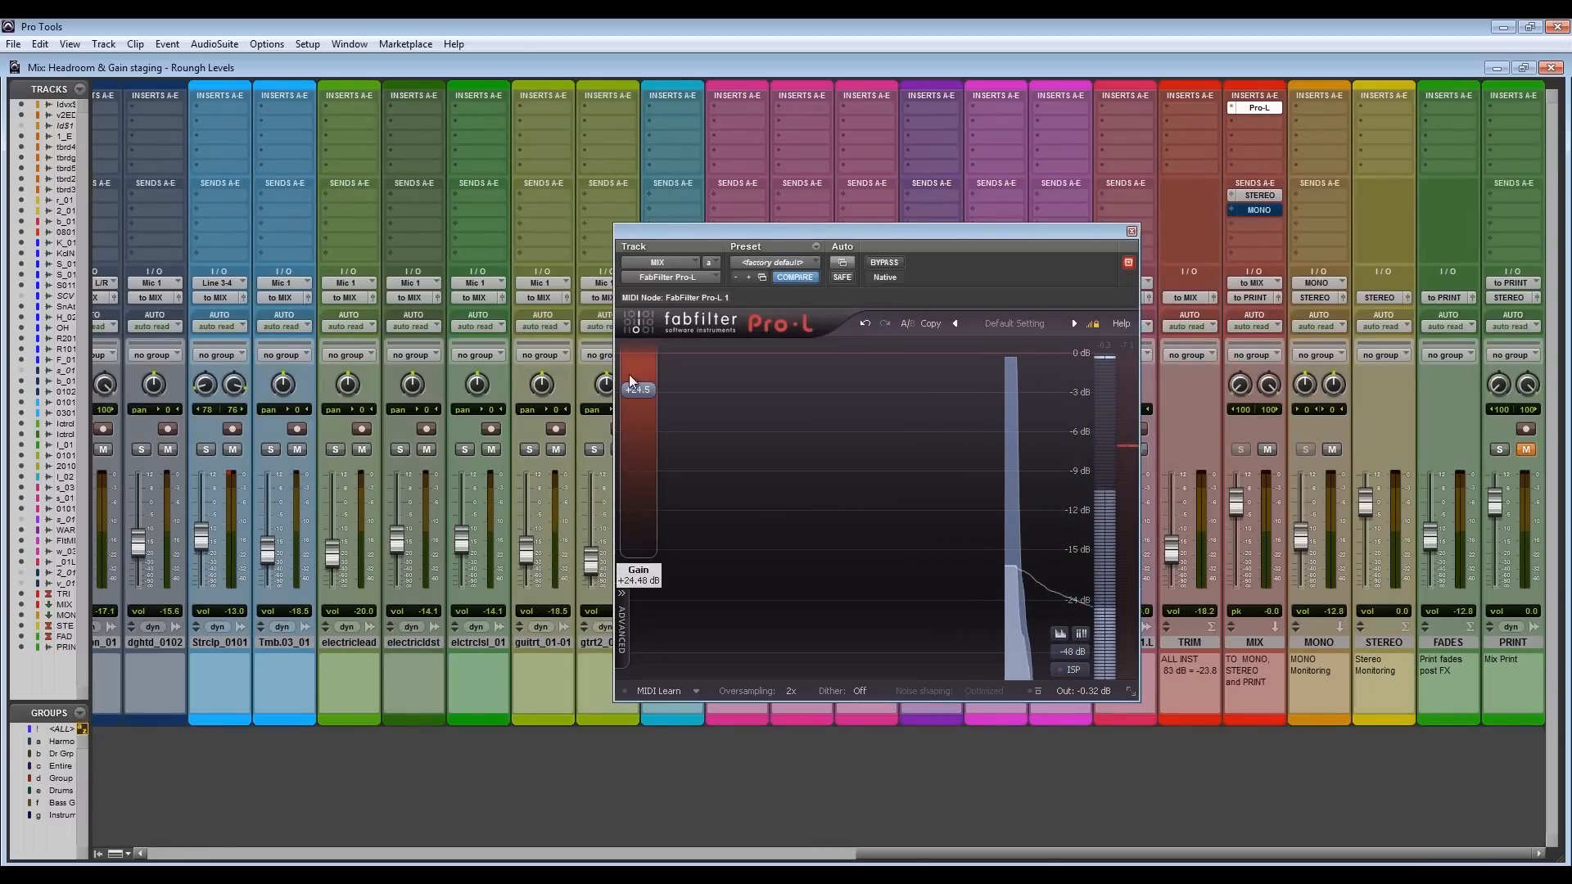
pyautogui.moveTo(636, 394); pyautogui.dragTo(637, 428)
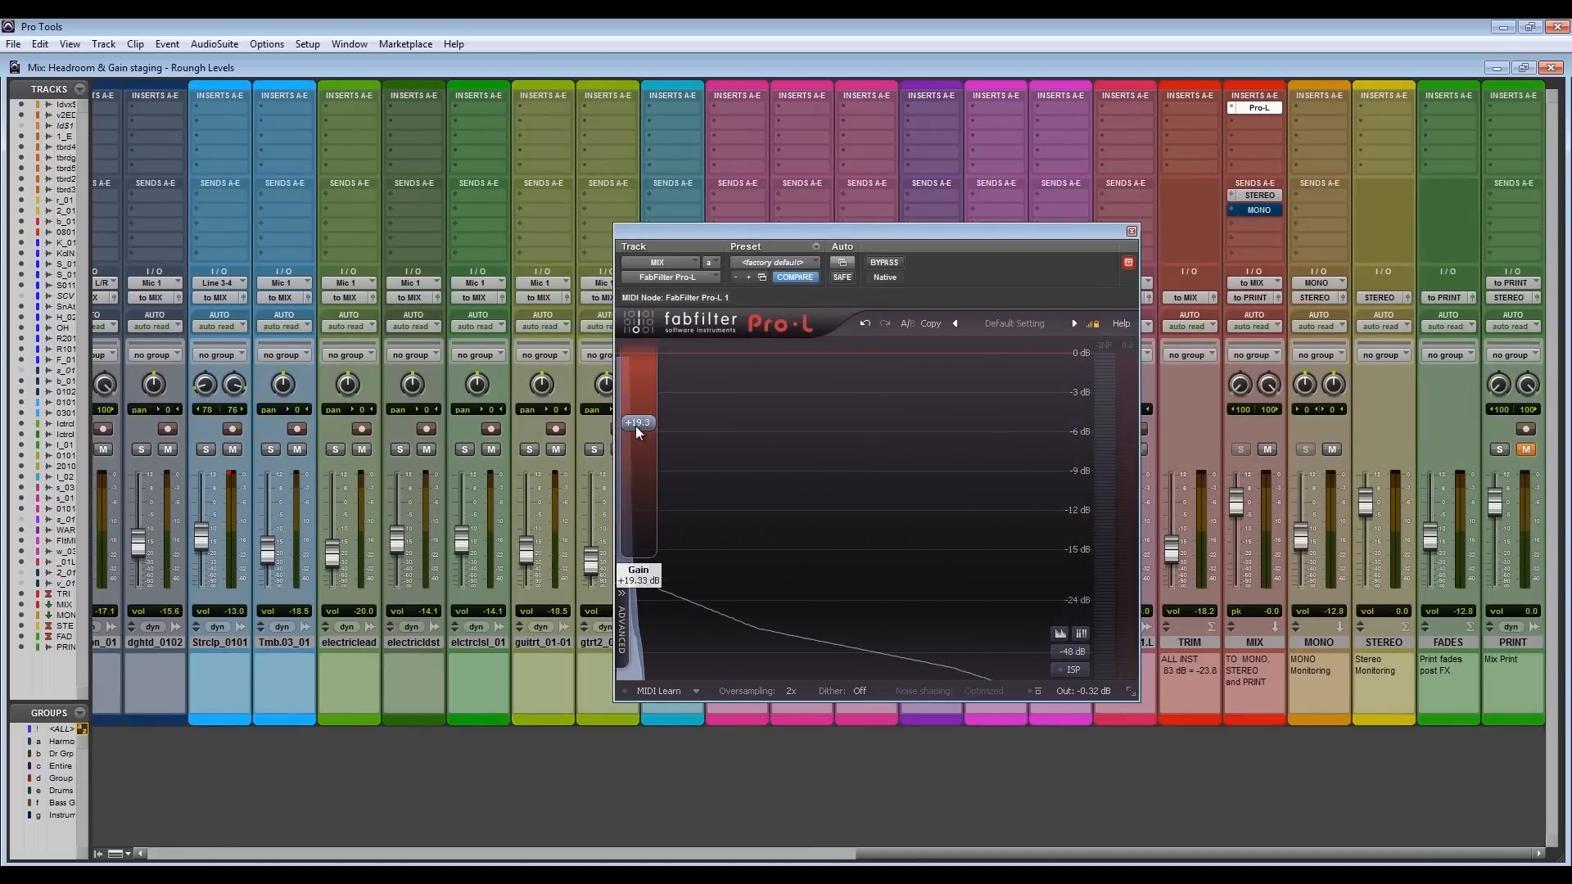